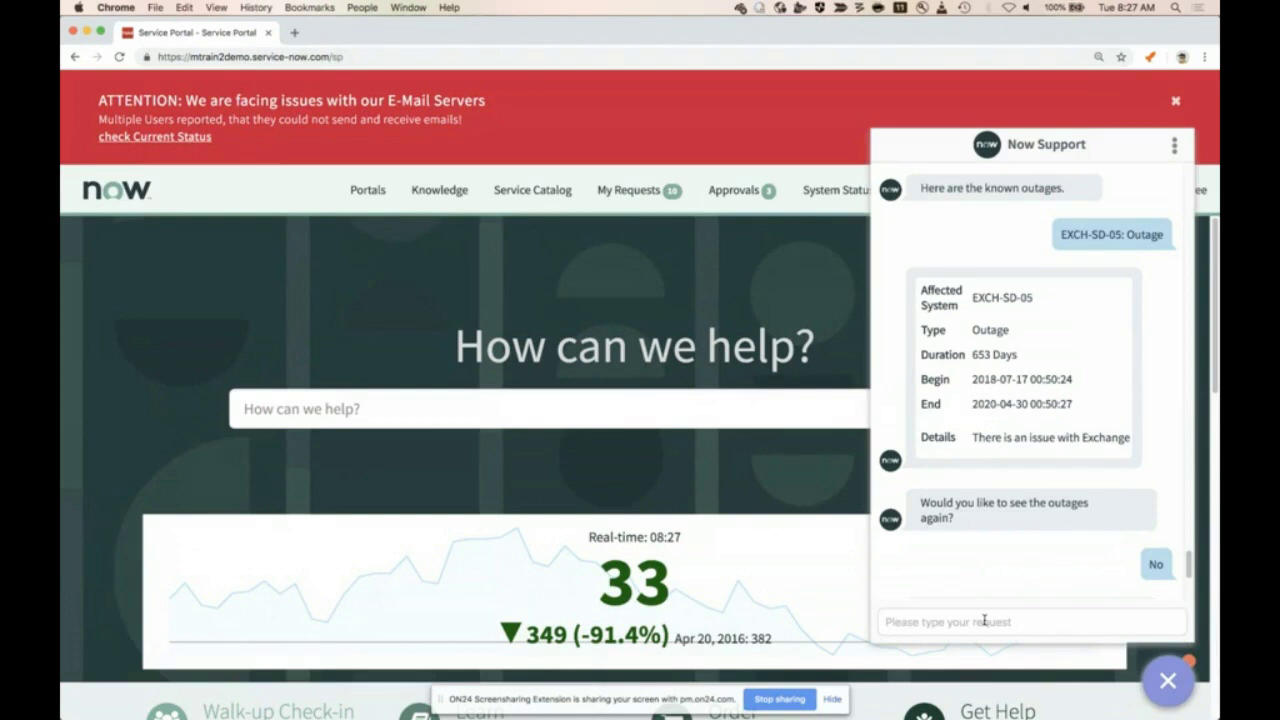
Find the ticket topic in the support chat using the keyword "Ticket" and start the Open IT Ticket conversation
{"action": "left_click", "coordinate": [984, 621]}
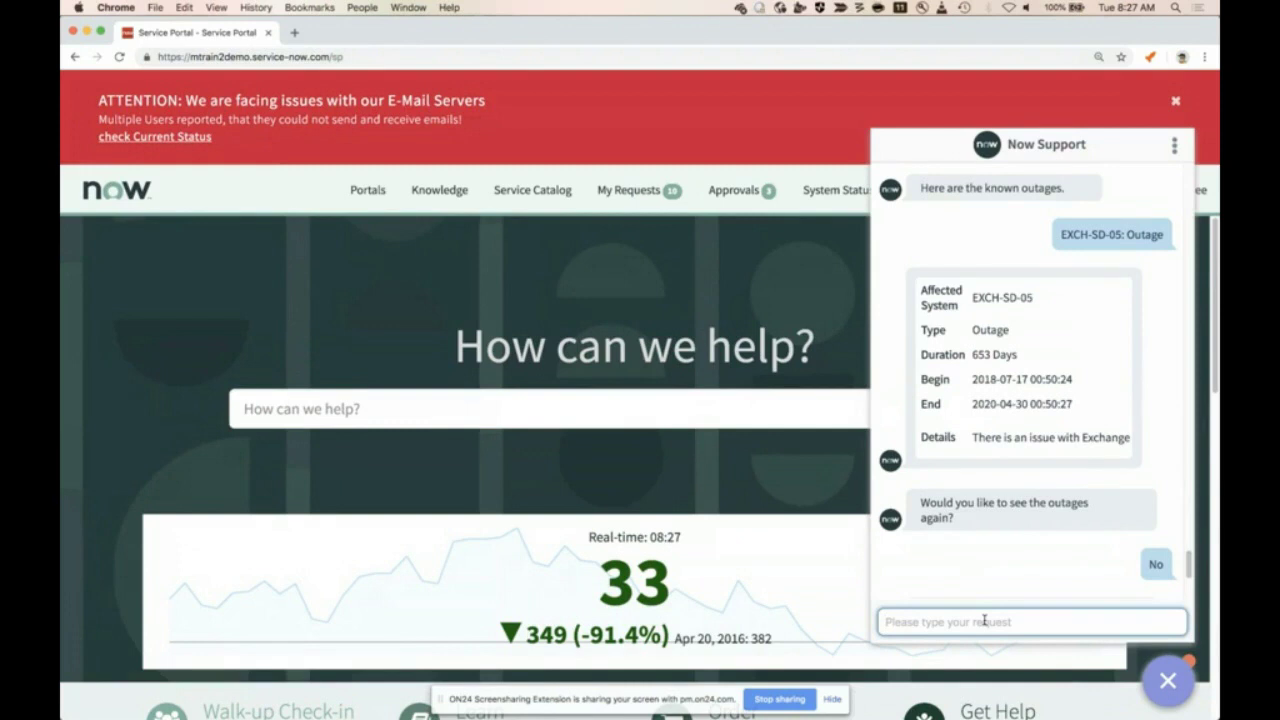
{"action": "type", "text": "Sys"}
{"action": "key", "text": "BackSpace"}
{"action": "key", "text": "BackSpace"}
{"action": "key", "text": "BackSpace"}
{"action": "type", "text": "Ticke"}
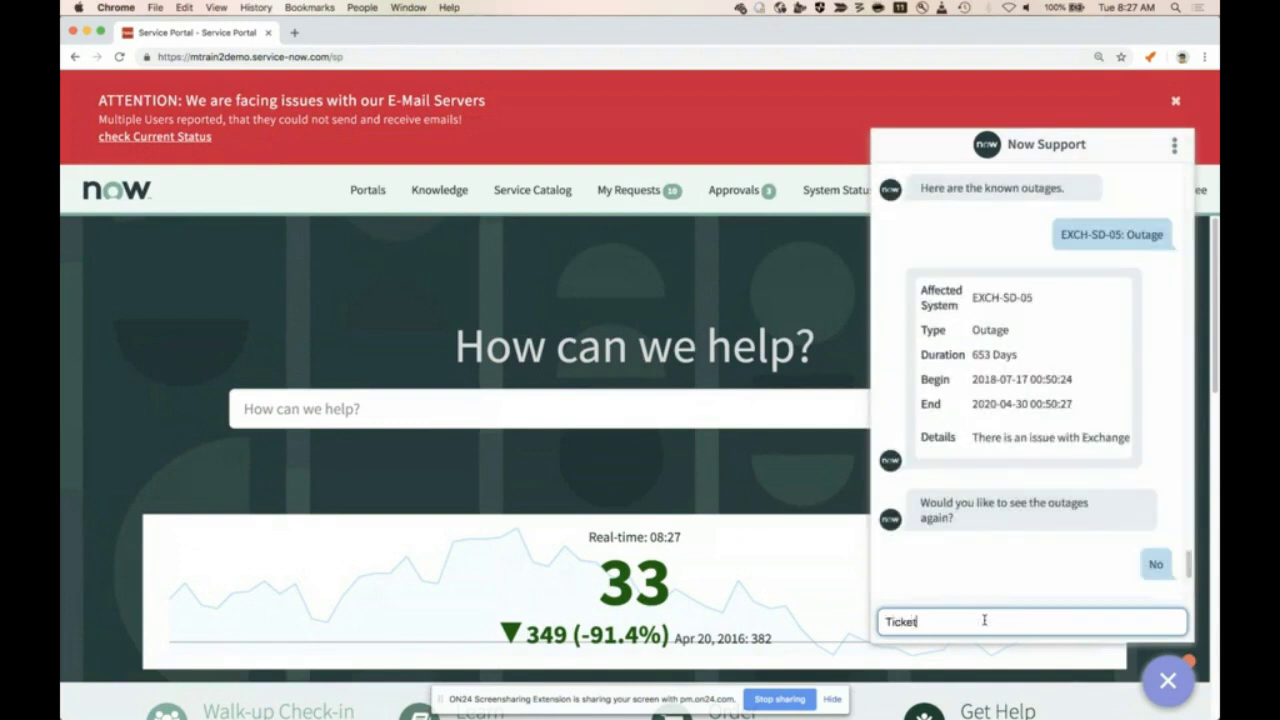
{"action": "type", "text": "t"}
{"action": "left_click", "coordinate": [930, 584]}
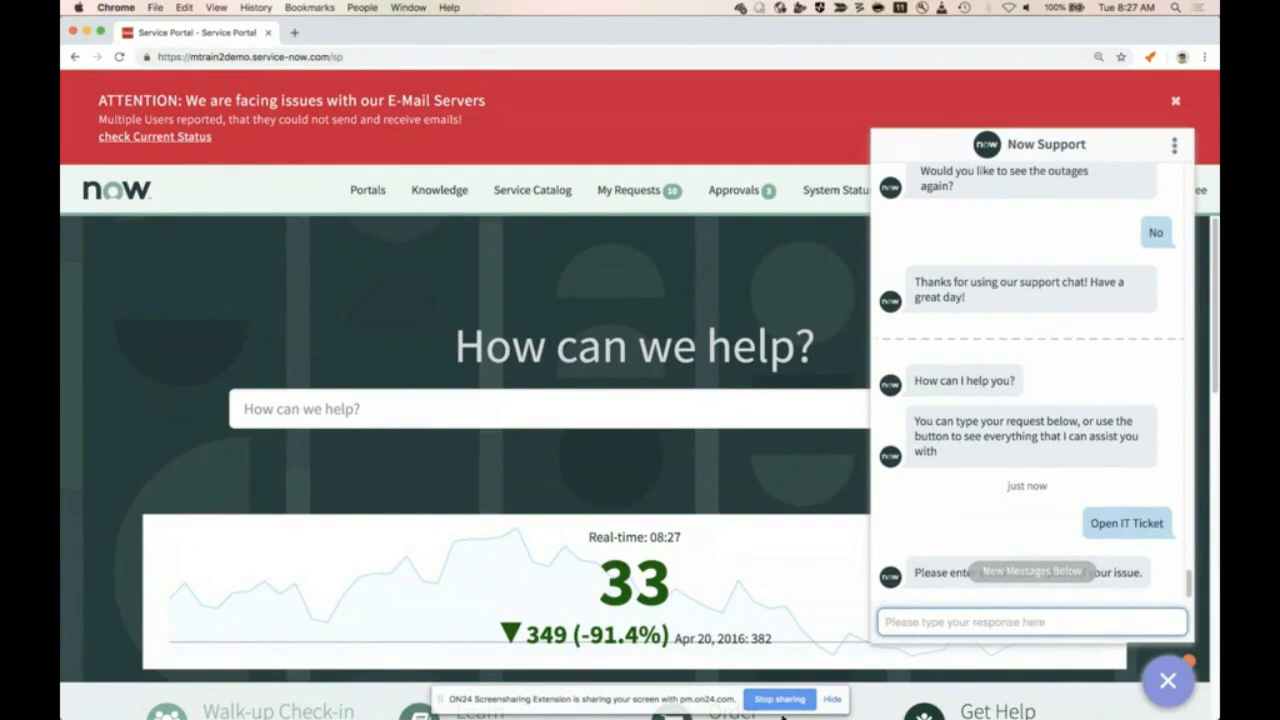
Hide the screen-sharing notice and send "I have an email issue" as the ticket's short description
{"action": "left_click", "coordinate": [833, 699]}
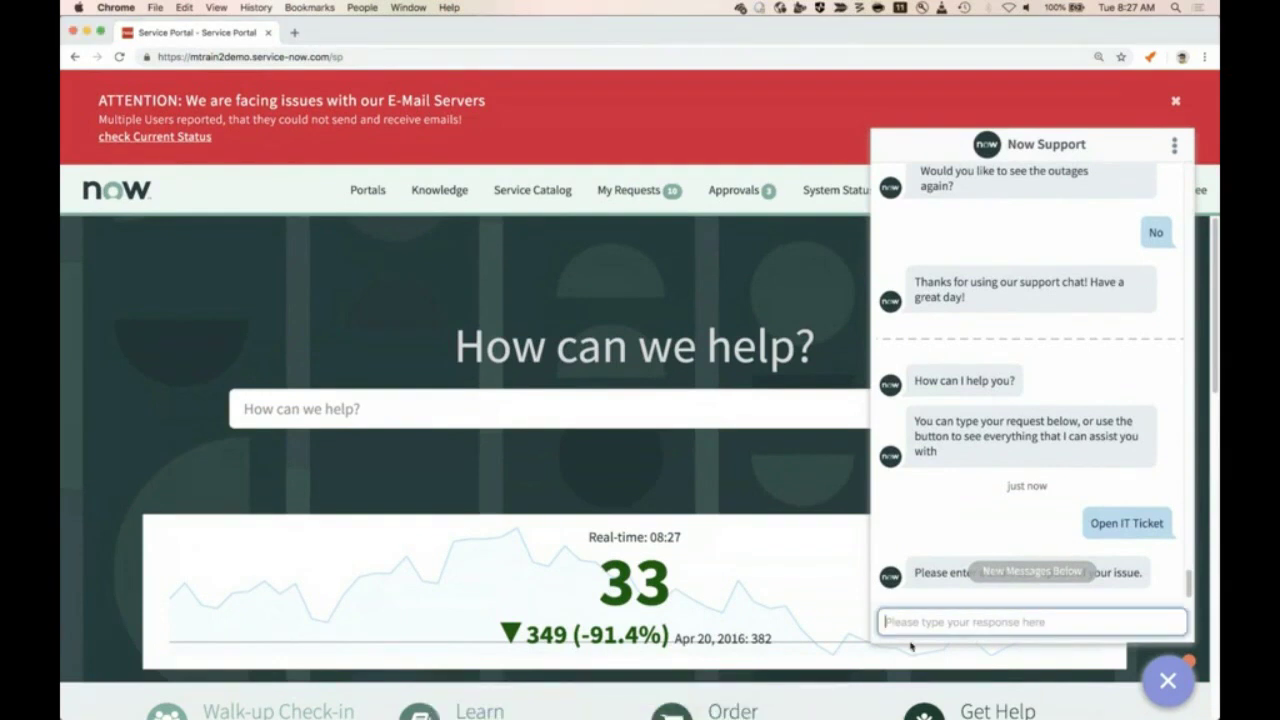
{"action": "type", "text": "I have an email issu"}
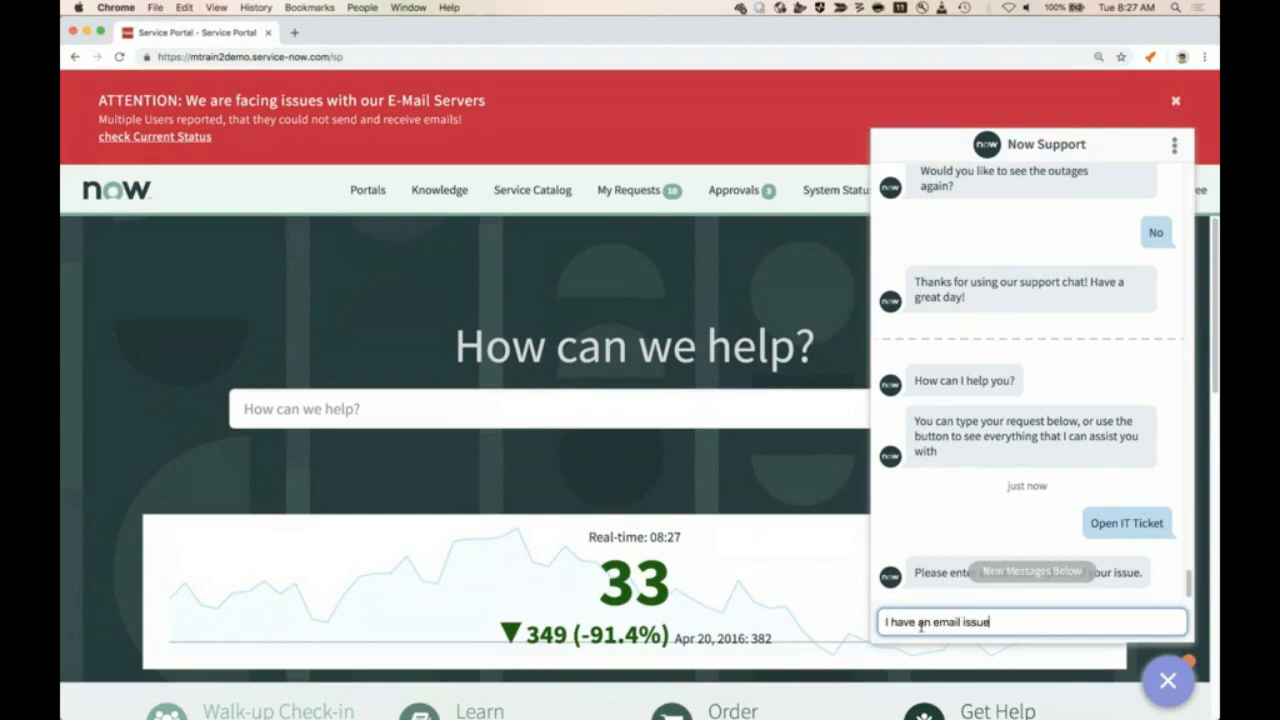
{"action": "type", "text": "e"}
{"action": "key", "text": "Return"}
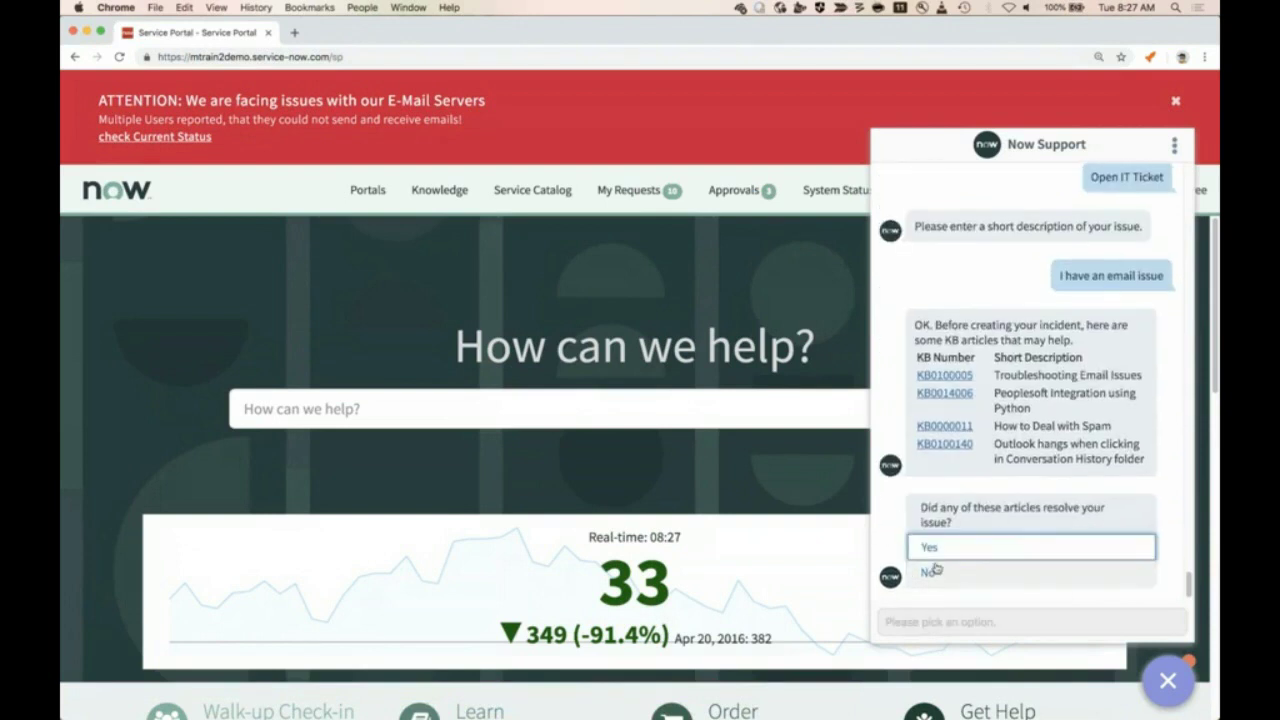
Answer that none of the suggested articles resolved the issue, choose high urgency to create the incident, and review its summary
{"action": "left_click", "coordinate": [944, 575]}
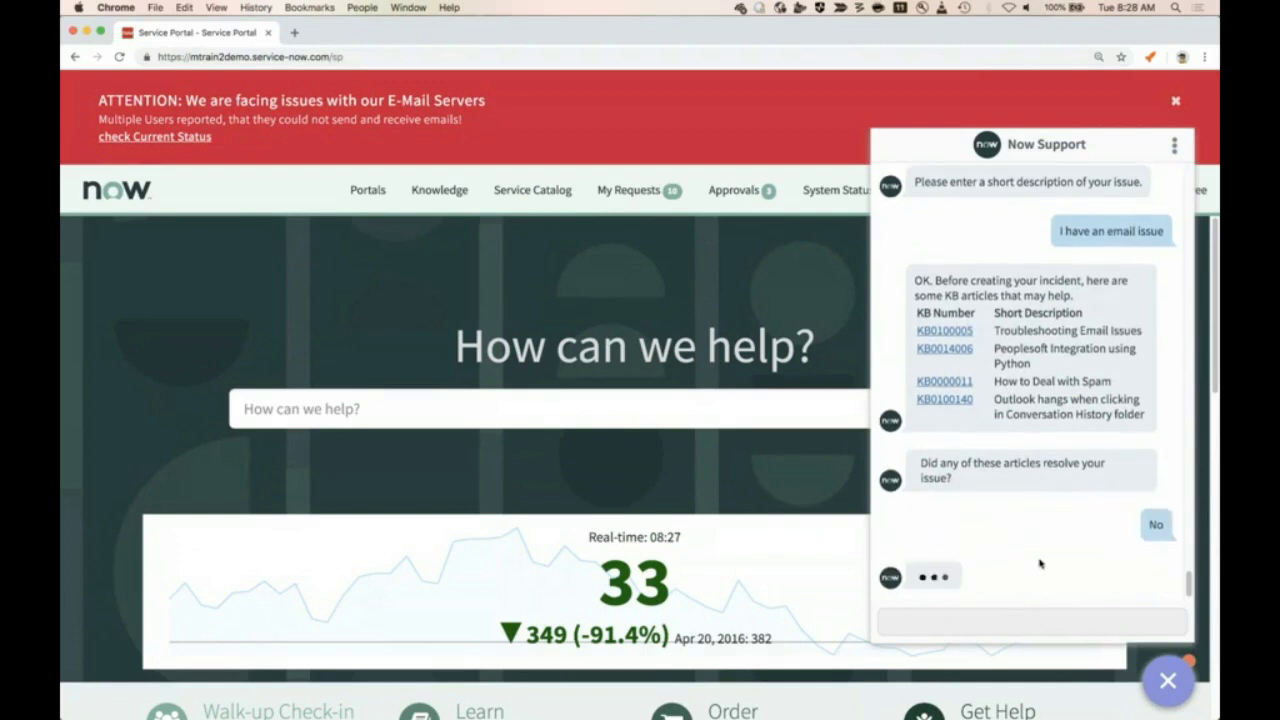
{"action": "left_click", "coordinate": [950, 527]}
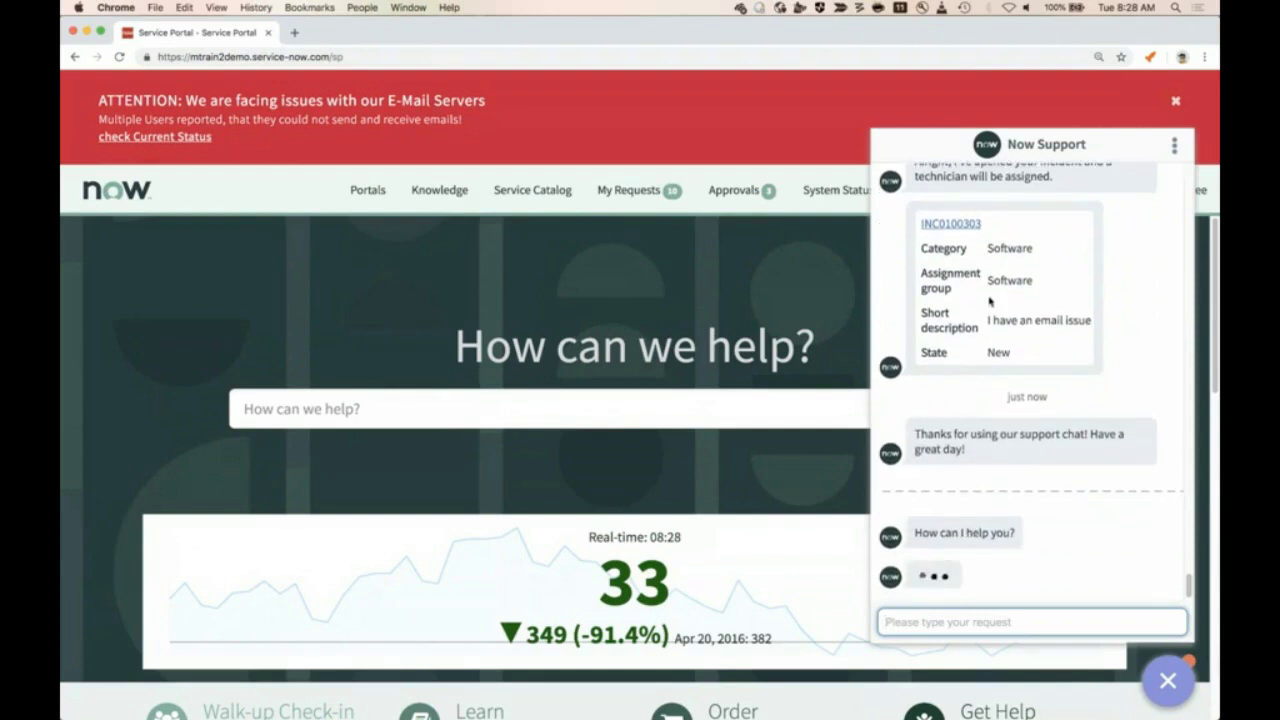
{"action": "scroll", "coordinate": [1024, 253], "scroll_direction": "up", "scroll_amount": 3}
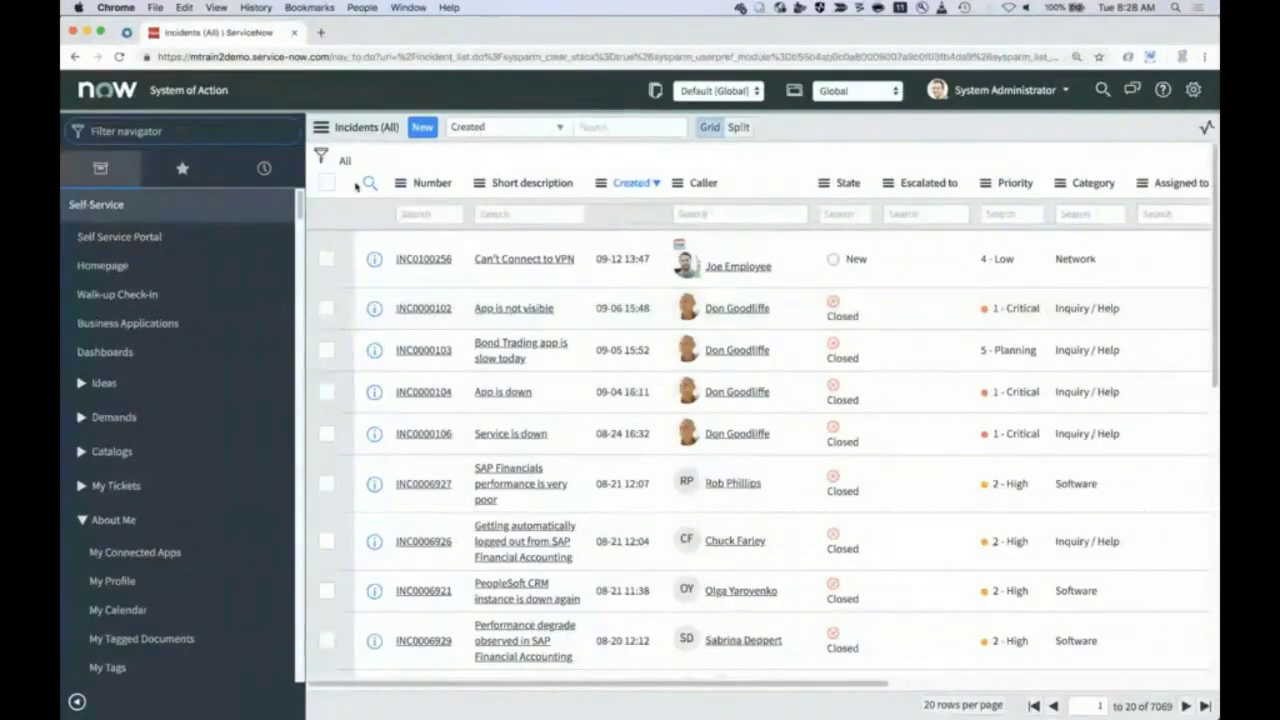
Reload the incident list in the System of Action instance, open the "I have an email issue" incident and review its contact, assignment and category details
{"action": "left_click", "coordinate": [119, 57]}
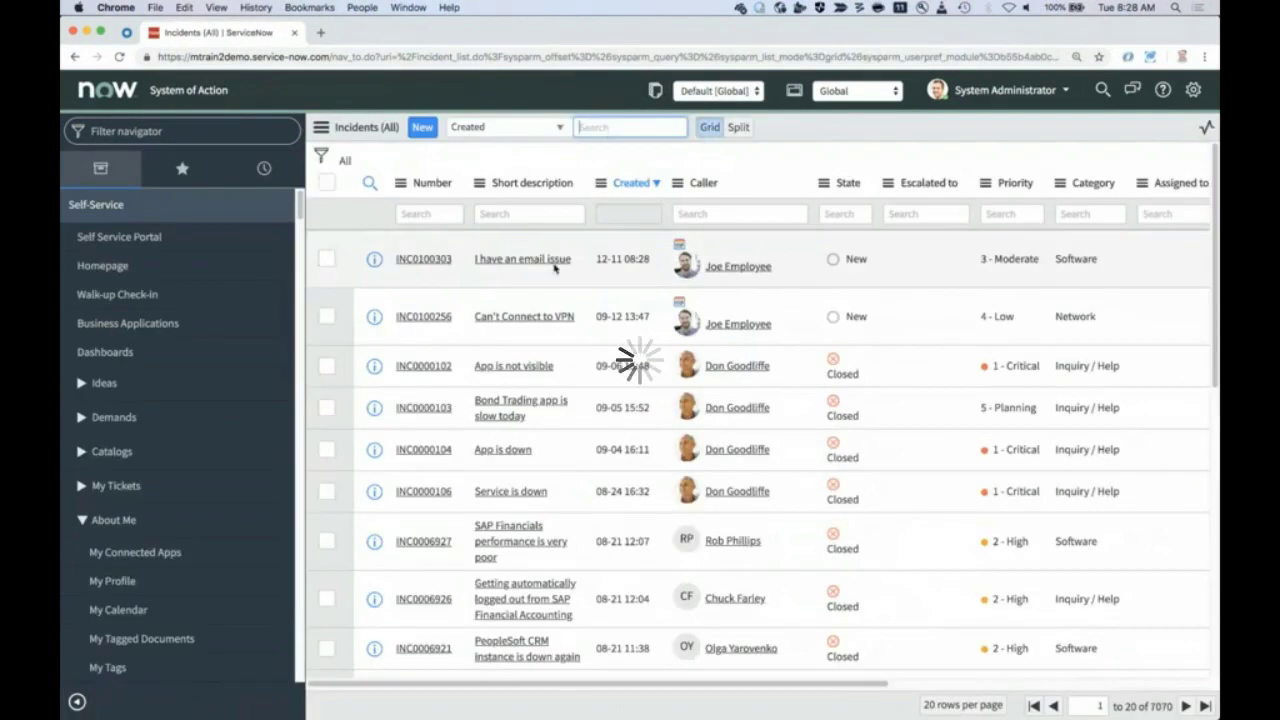
{"action": "left_click", "coordinate": [540, 266]}
{"action": "left_click", "coordinate": [1199, 141]}
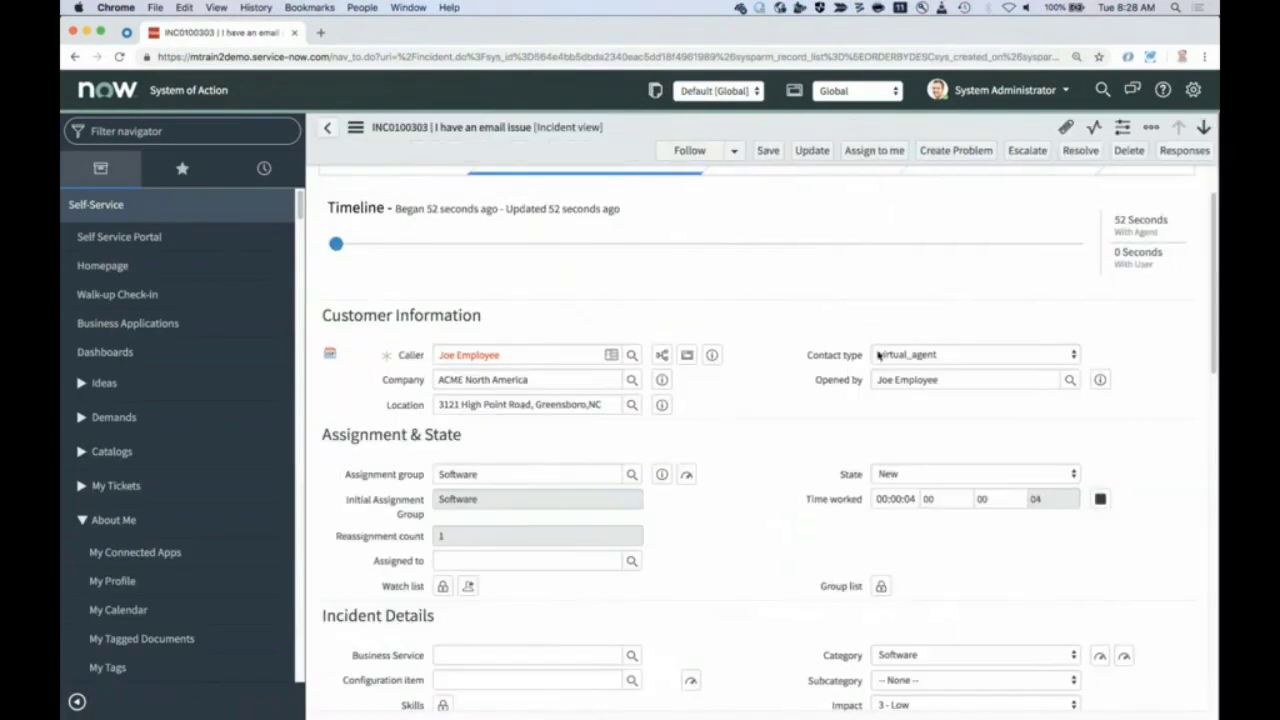
{"action": "scroll", "coordinate": [851, 370], "scroll_direction": "down", "scroll_amount": 2}
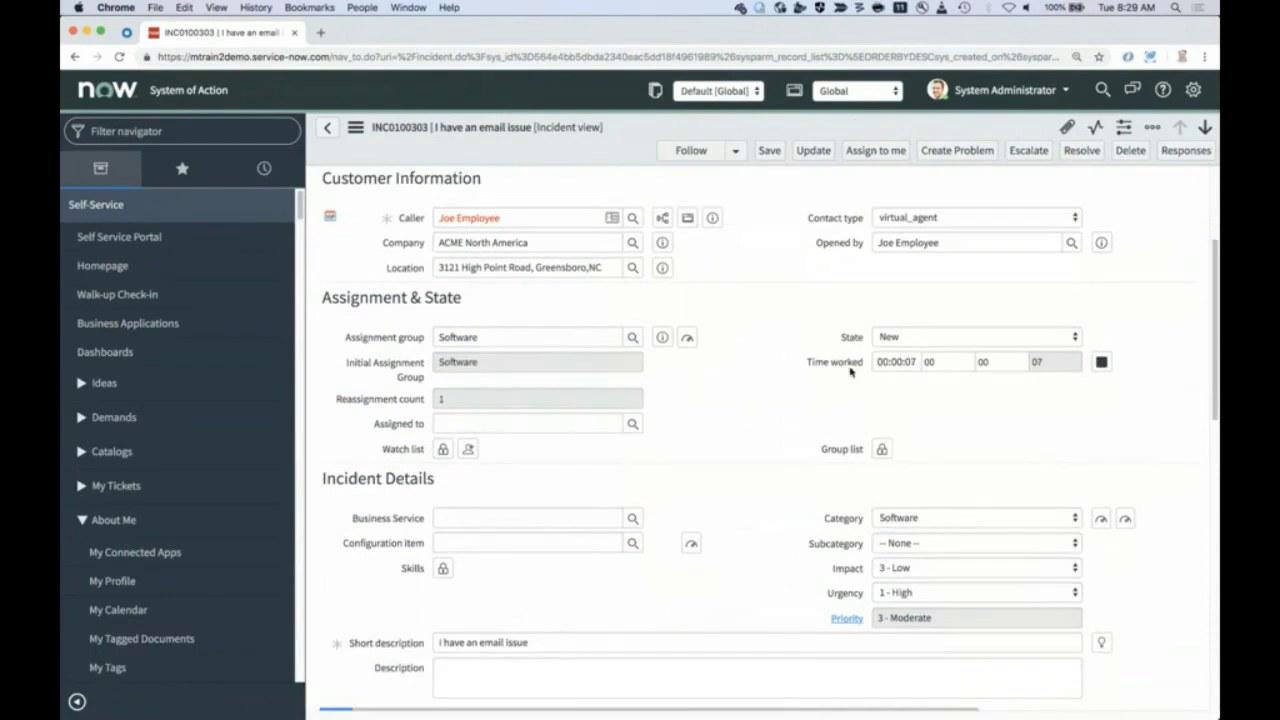
{"action": "scroll", "coordinate": [851, 370], "scroll_direction": "down", "scroll_amount": 2}
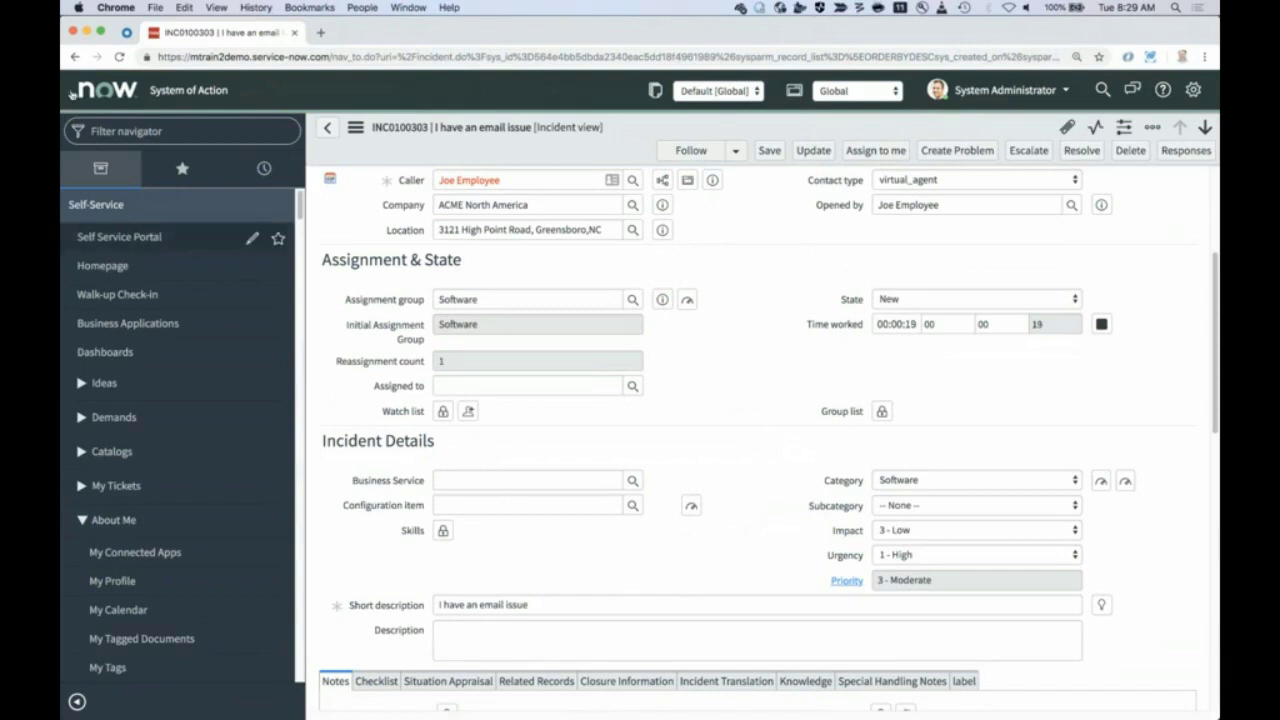
Filter the navigator for "Agent" and open the Incident Assignment record from Agent Intelligence's solution definitions
{"action": "left_click", "coordinate": [160, 131]}
{"action": "type", "text": "Agent"}
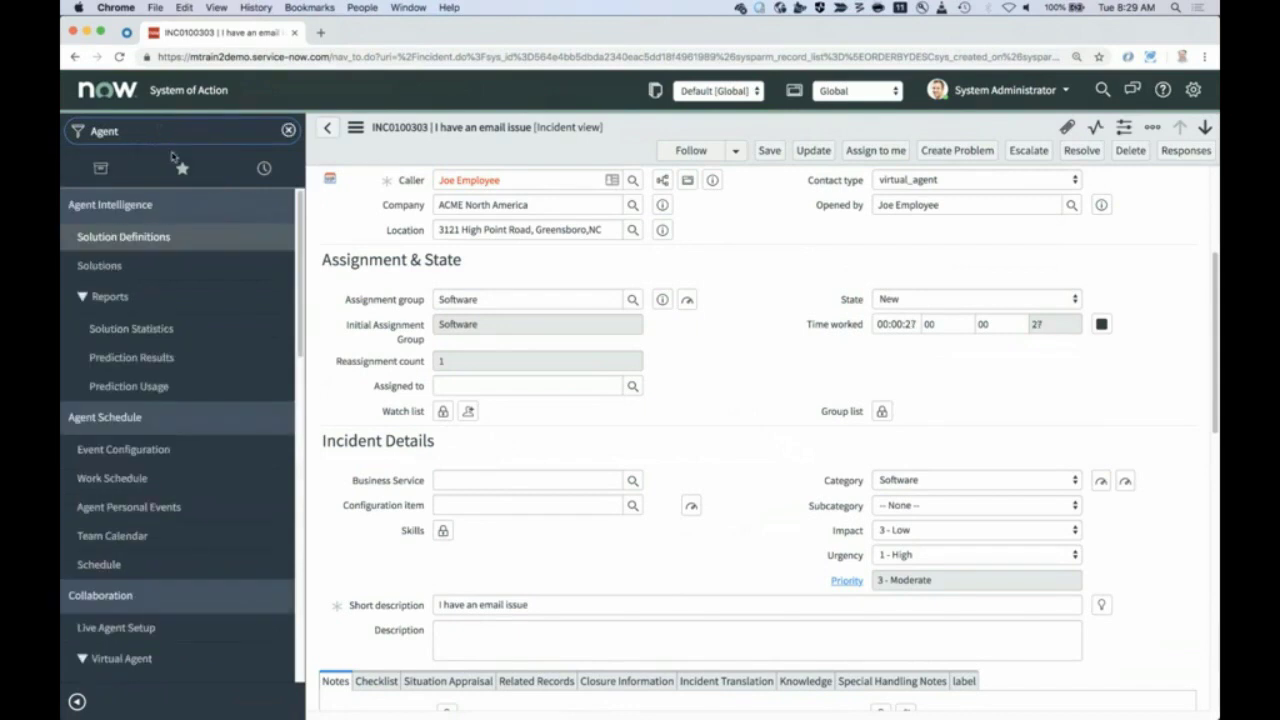
{"action": "left_click", "coordinate": [146, 237]}
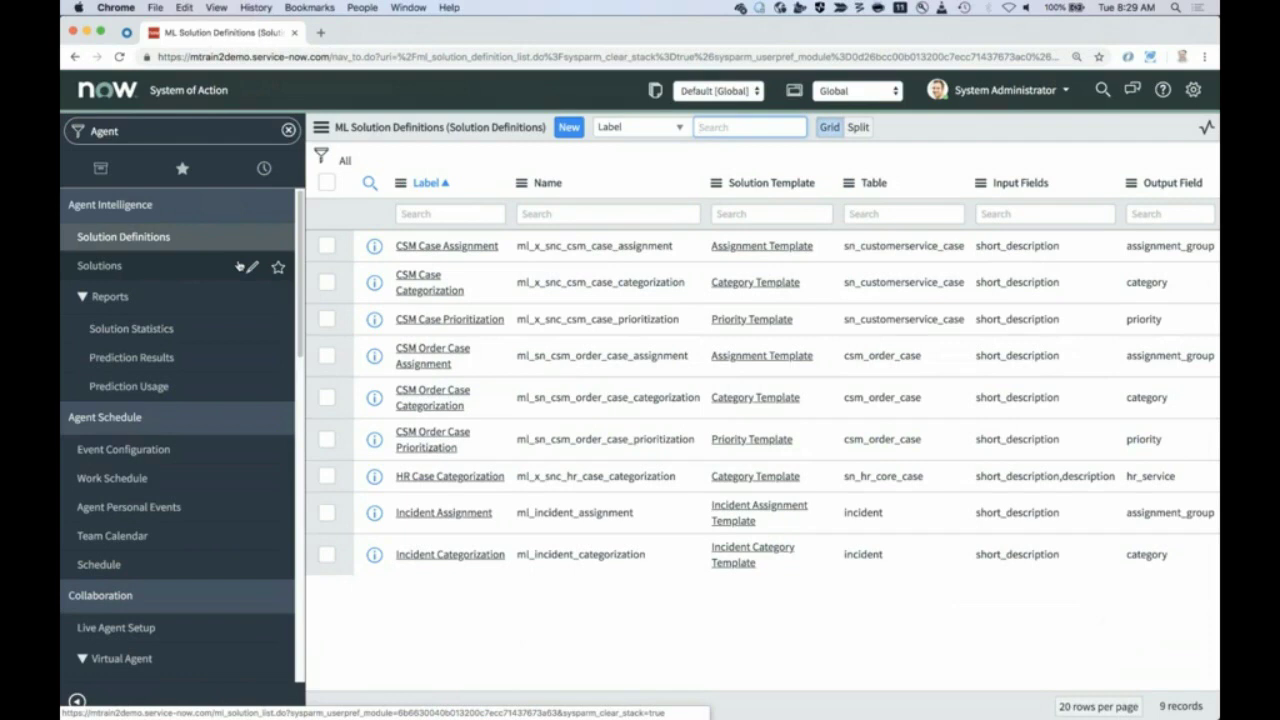
{"action": "left_click", "coordinate": [459, 513]}
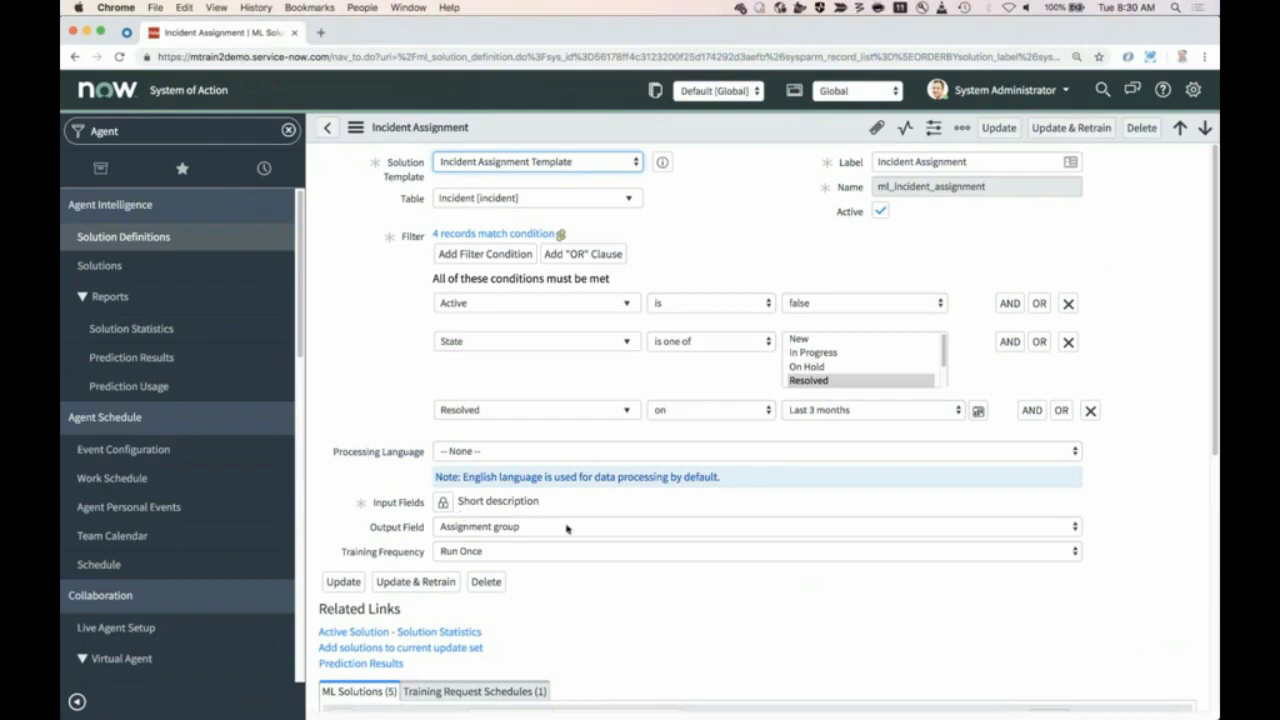
Examine the Incident Assignment definition's training frequency choices, state filter, processing languages and list of trained solutions
{"action": "left_click", "coordinate": [733, 560]}
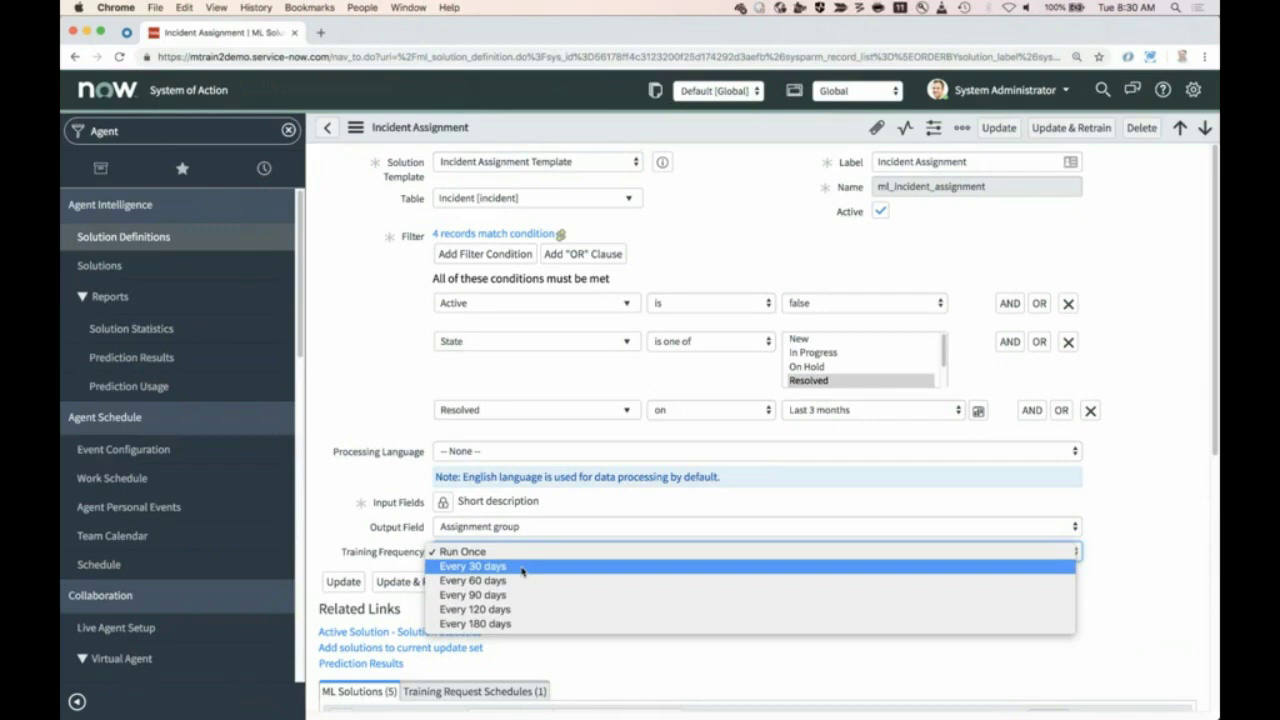
{"action": "left_click", "coordinate": [1175, 534]}
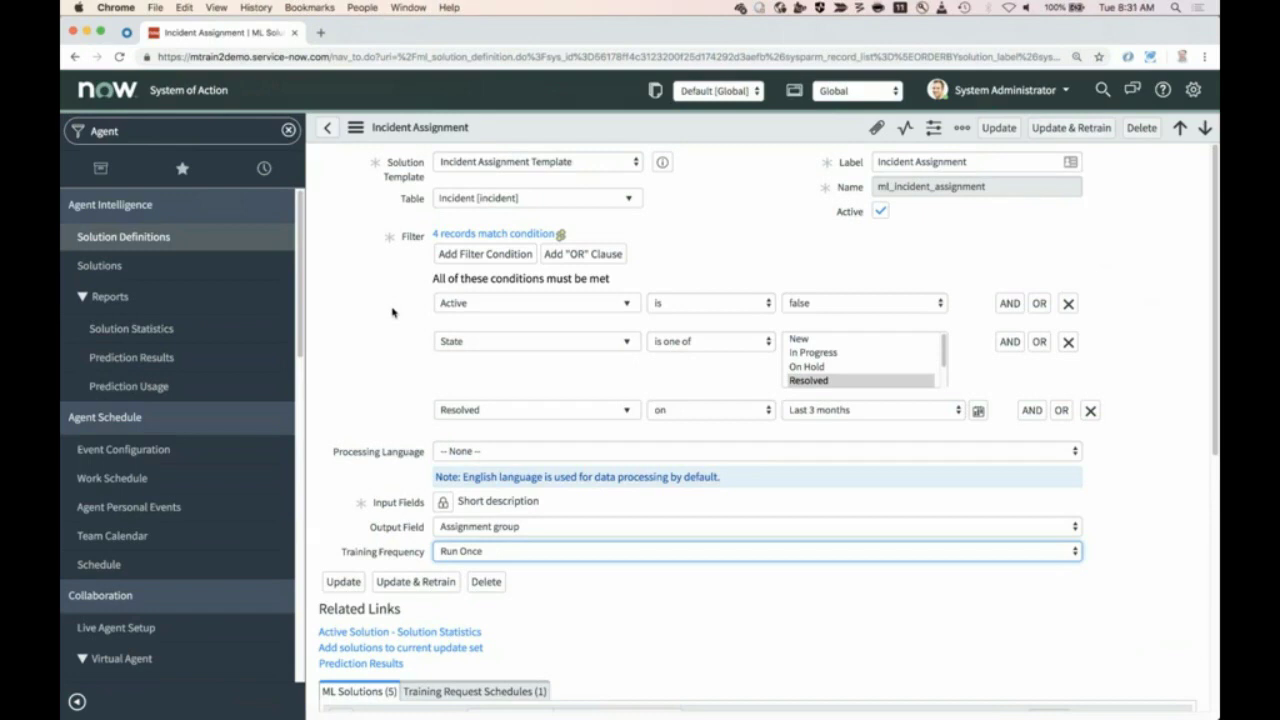
{"action": "scroll", "coordinate": [872, 370], "scroll_direction": "down", "scroll_amount": 1}
{"action": "left_click", "coordinate": [872, 370], "text": "super"}
{"action": "scroll", "coordinate": [872, 370], "scroll_direction": "down", "scroll_amount": 1}
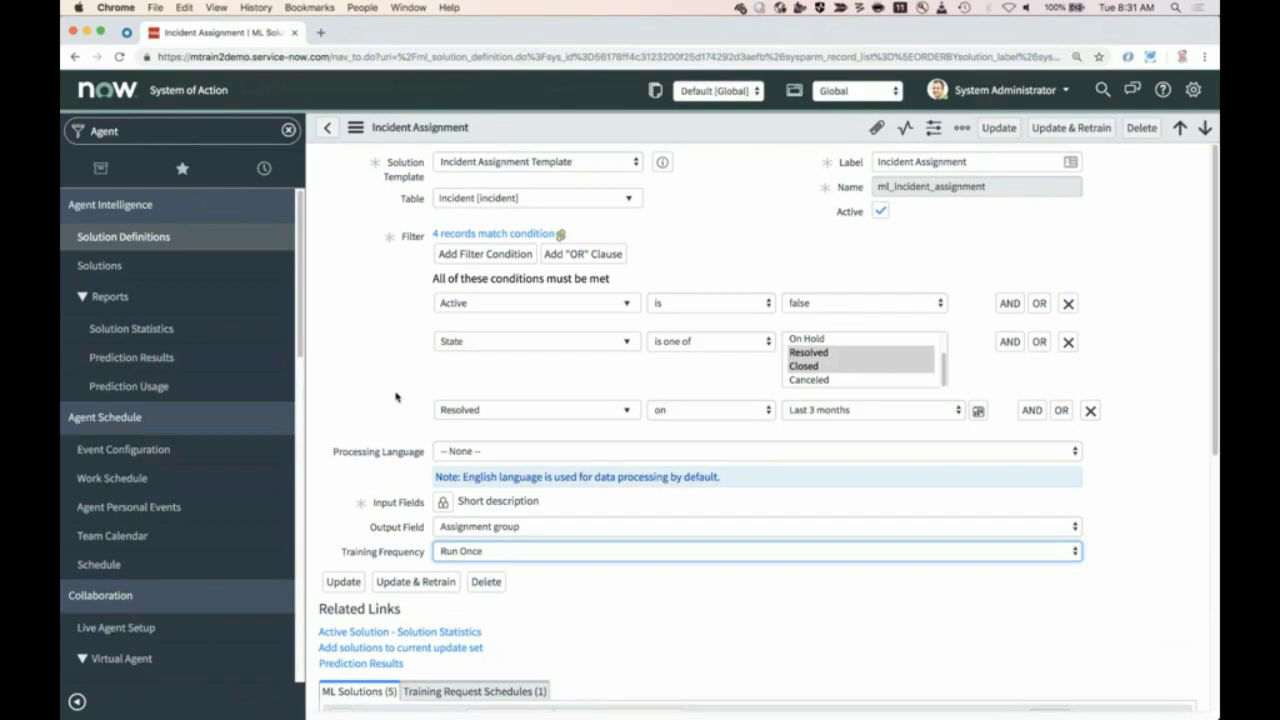
{"action": "left_click", "coordinate": [741, 454]}
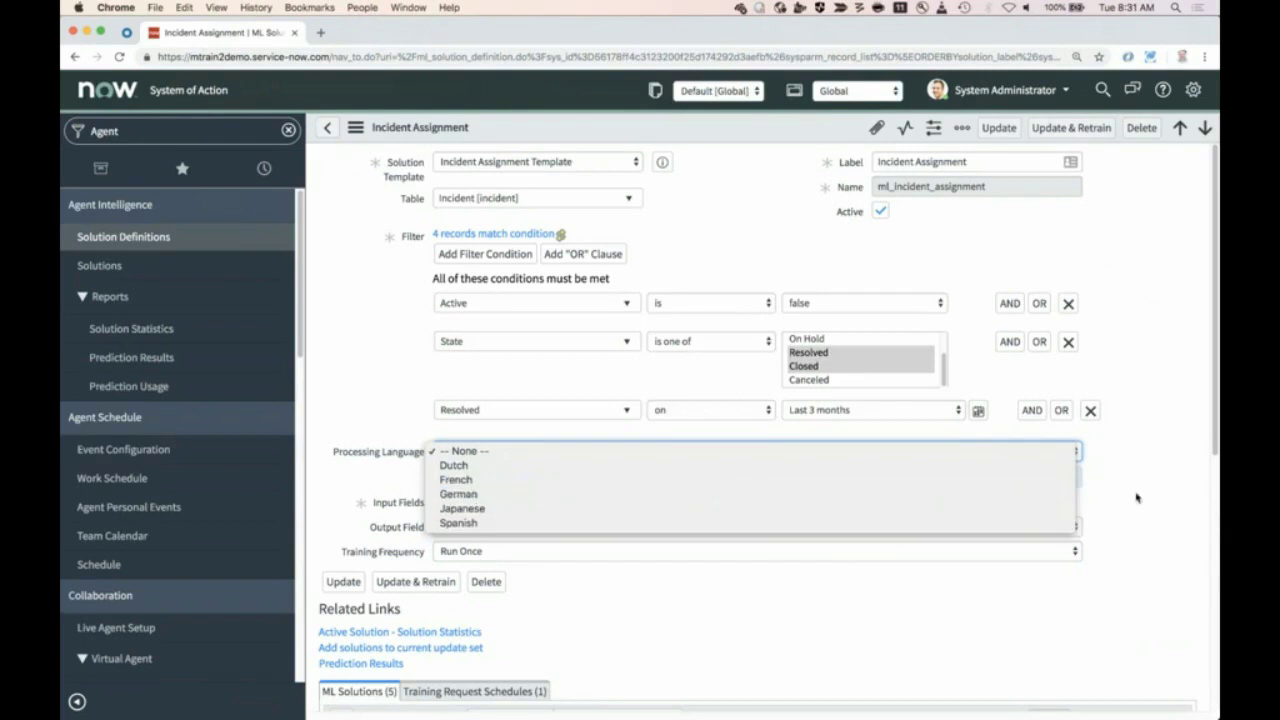
{"action": "left_click", "coordinate": [1192, 491]}
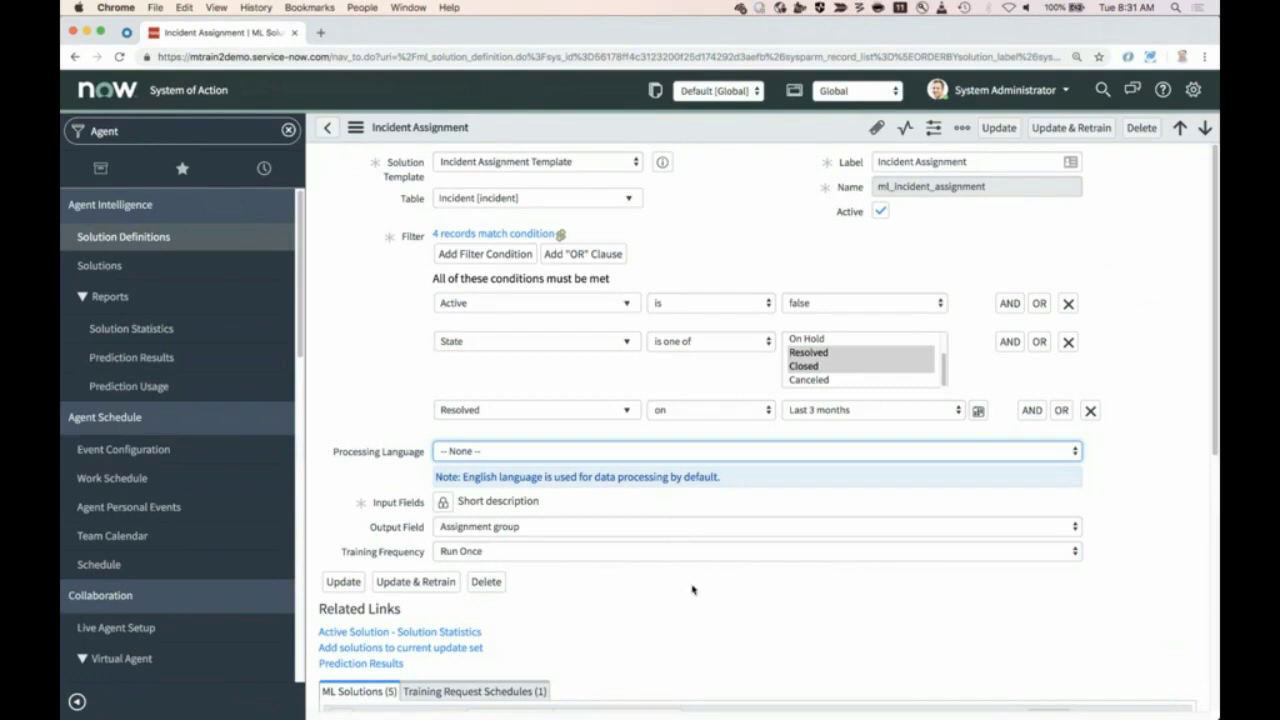
{"action": "scroll", "coordinate": [692, 590], "scroll_direction": "down", "scroll_amount": 5}
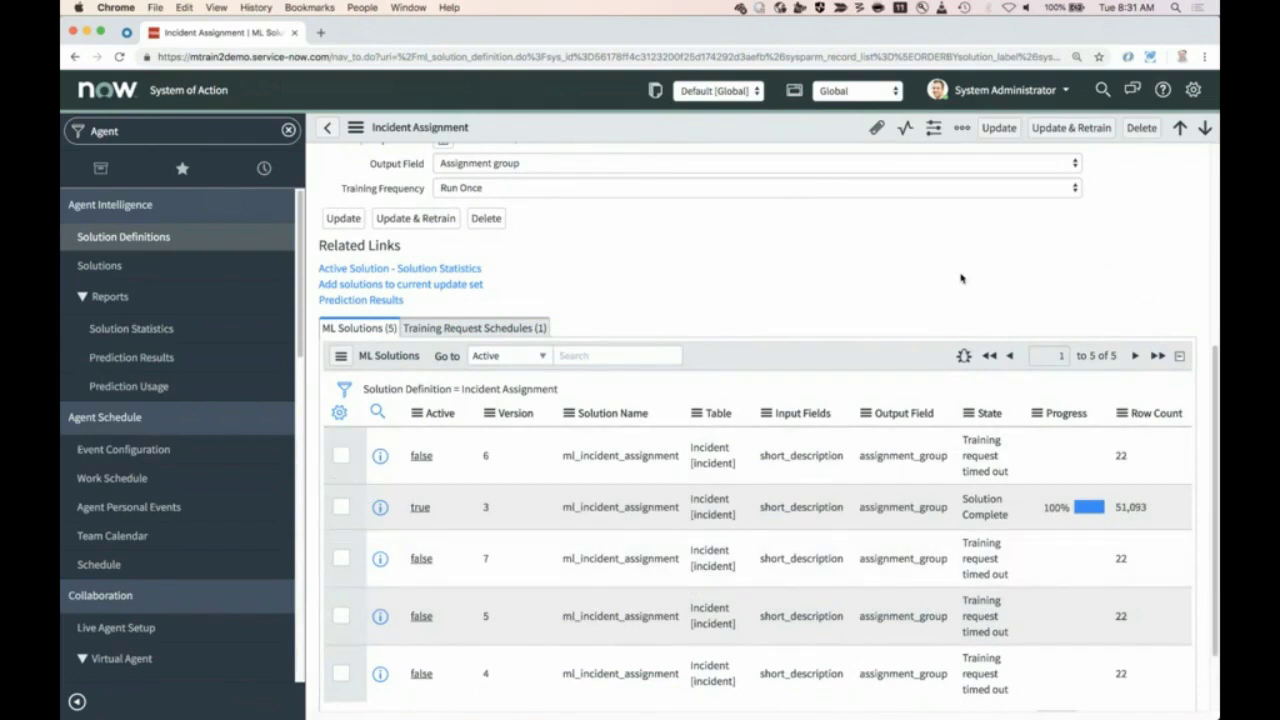
{"action": "scroll", "coordinate": [961, 278], "scroll_direction": "up", "scroll_amount": 5}
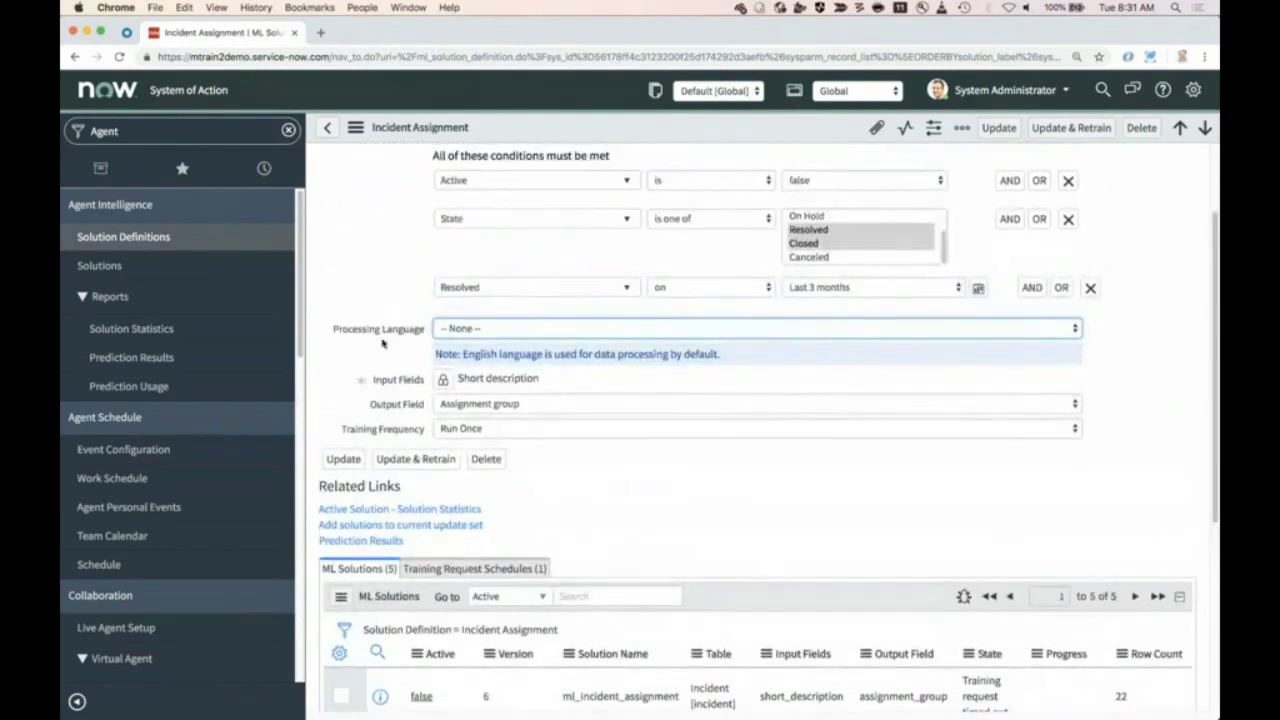
Open the active version 3 ml_incident_assignment solution and review its precision, coverage and class confidence list
{"action": "left_click", "coordinate": [100, 266]}
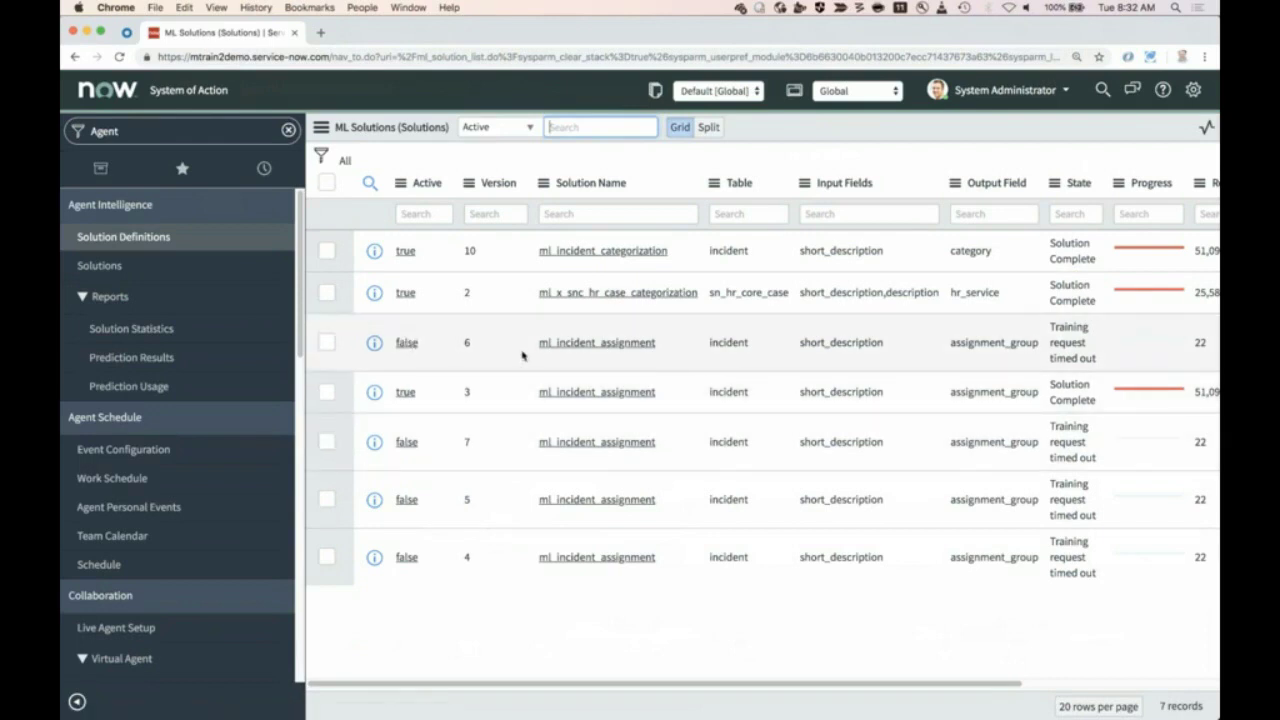
{"action": "left_click", "coordinate": [404, 395]}
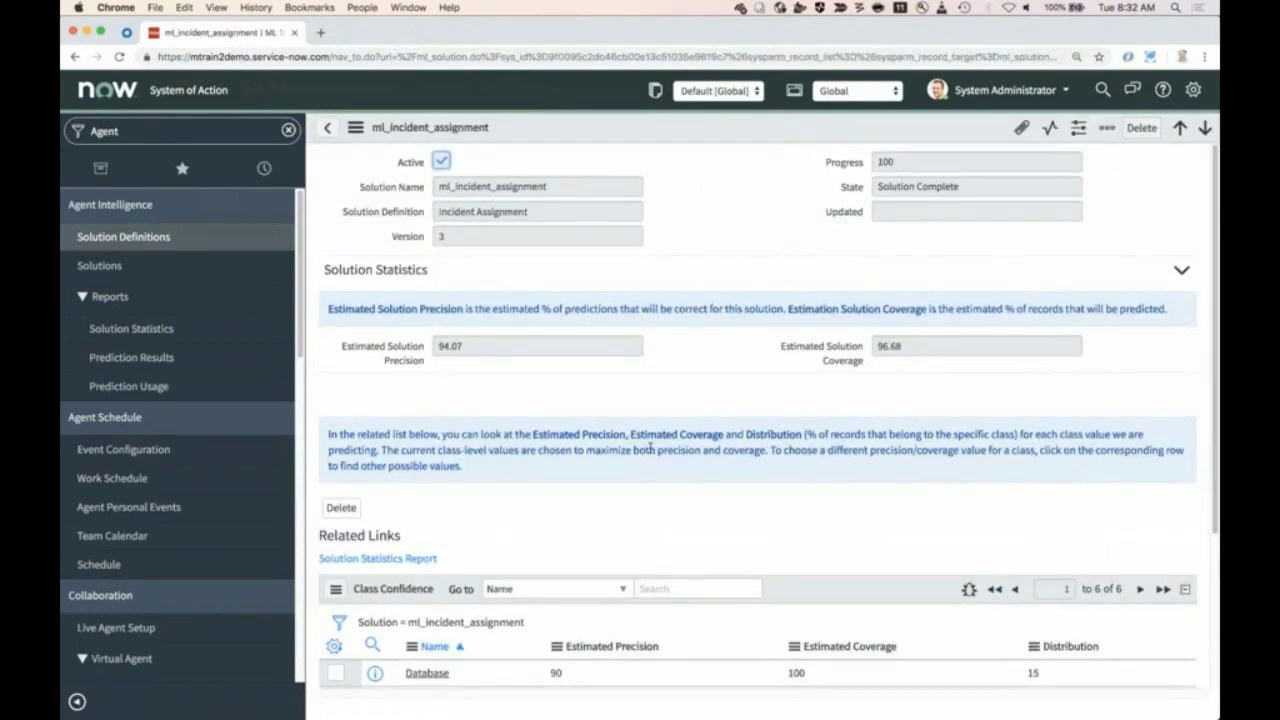
{"action": "scroll", "coordinate": [650, 450], "scroll_direction": "down", "scroll_amount": 1}
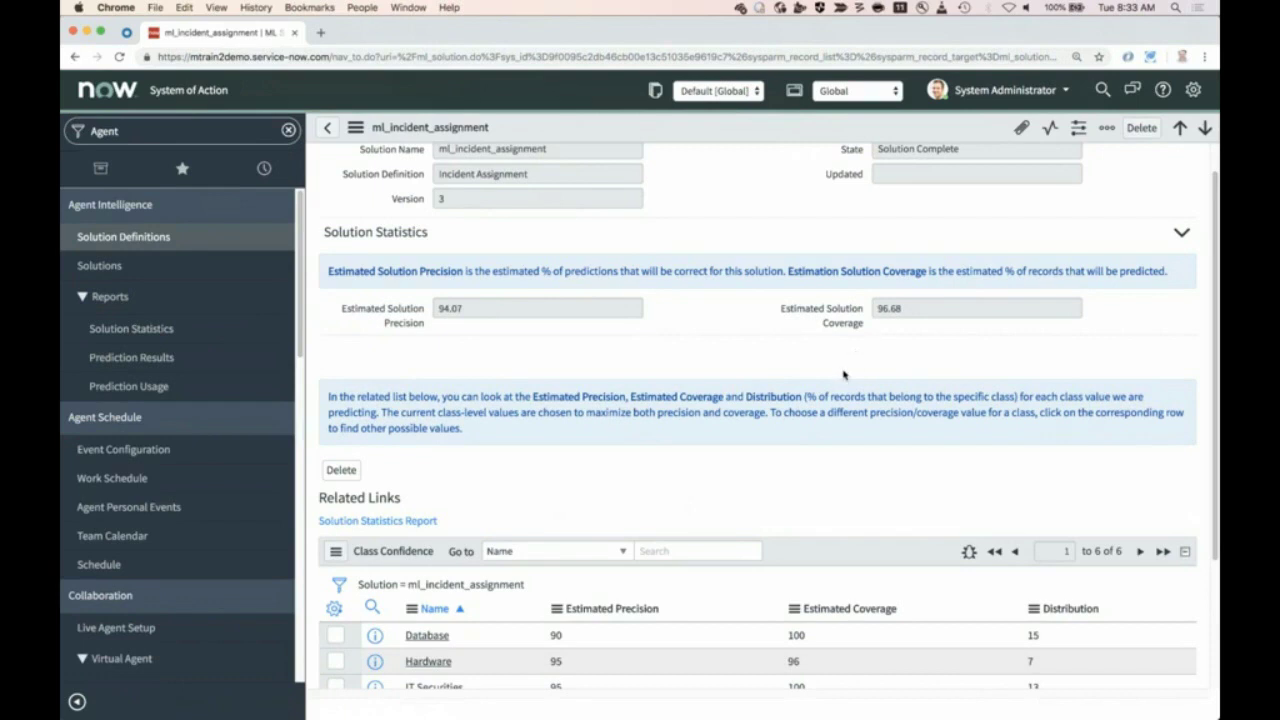
{"action": "scroll", "coordinate": [850, 366], "scroll_direction": "down", "scroll_amount": 4}
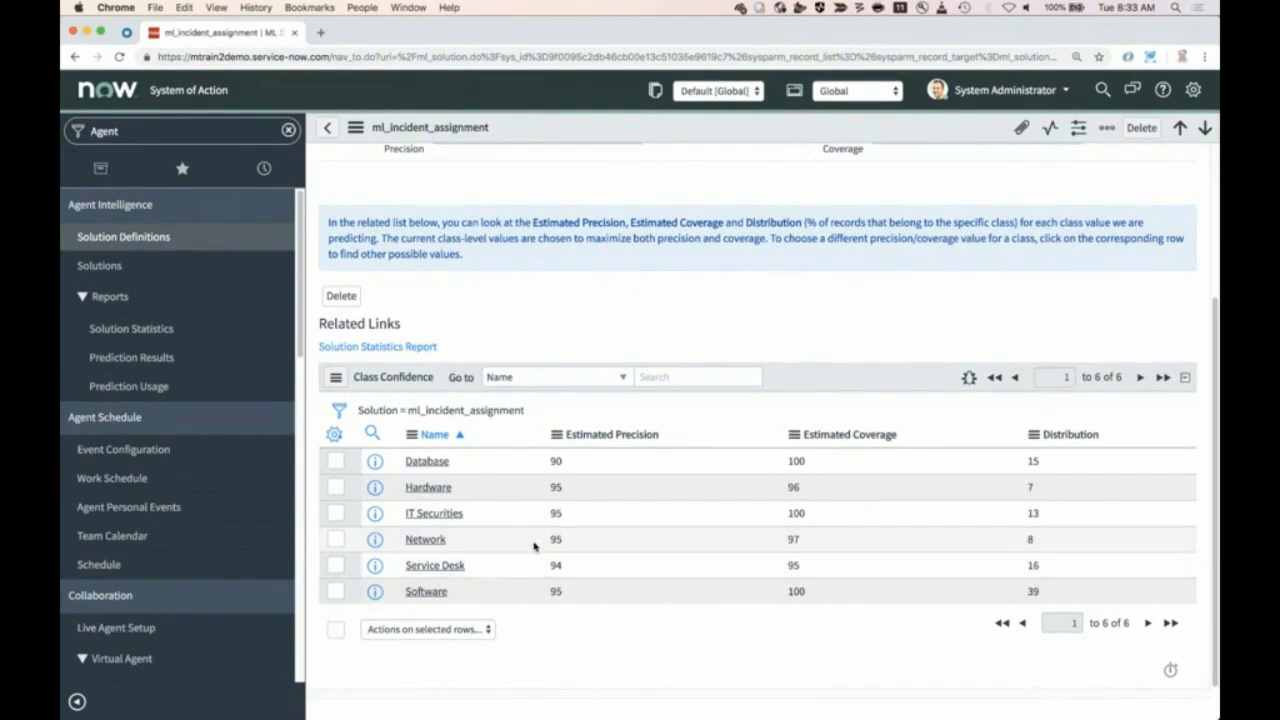
Inspect the Database class's precision and coverage lookups, and return to the solution's class confidence list
{"action": "left_click", "coordinate": [426, 466]}
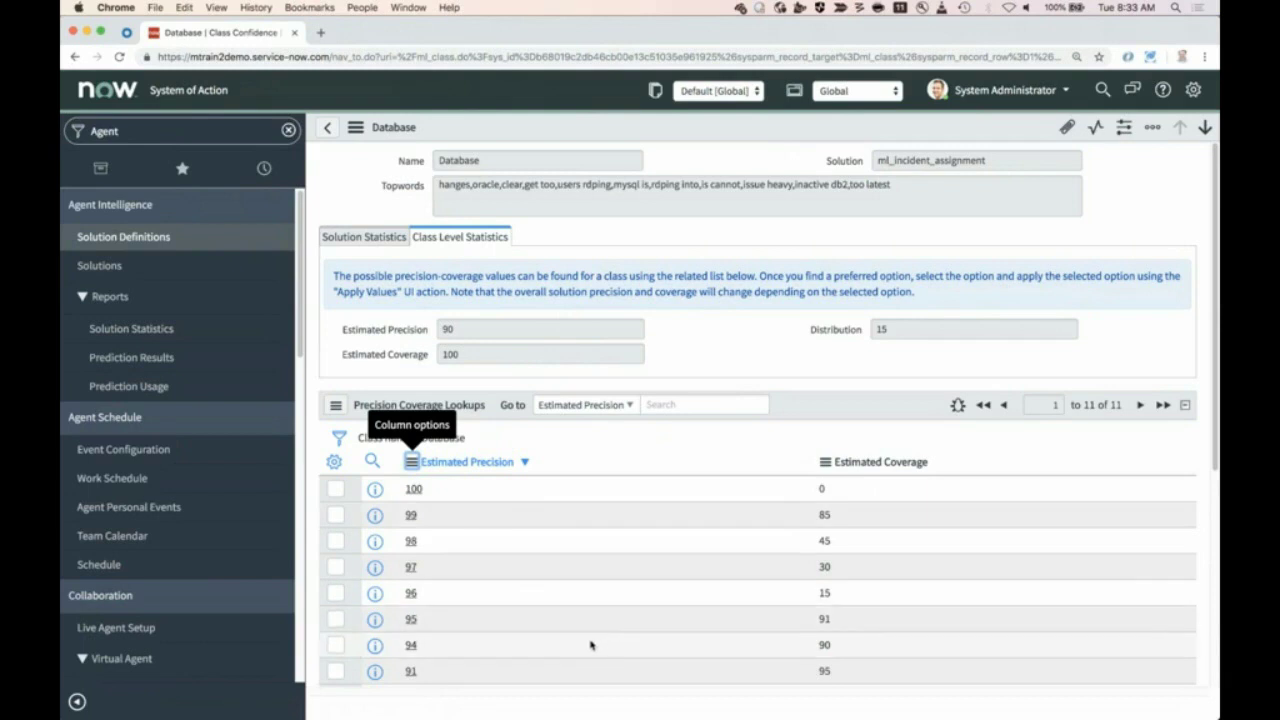
{"action": "left_click", "coordinate": [72, 60]}
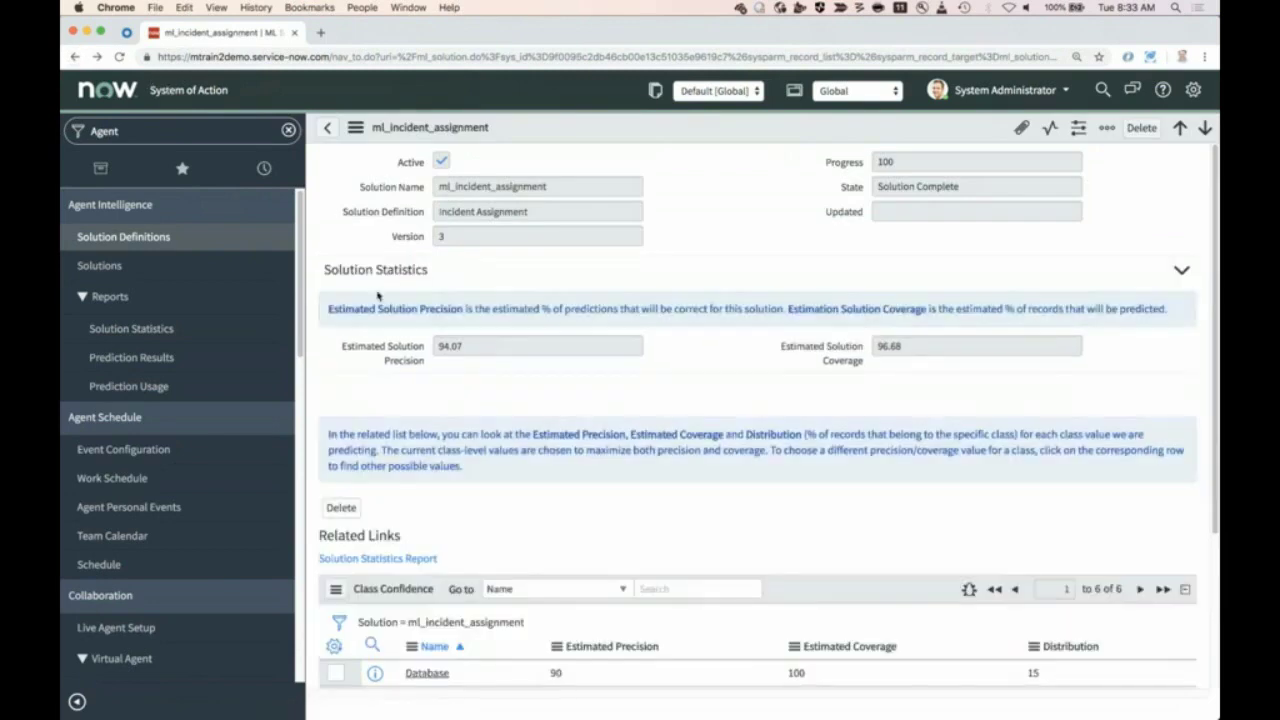
{"action": "scroll", "coordinate": [557, 512], "scroll_direction": "down", "scroll_amount": 2}
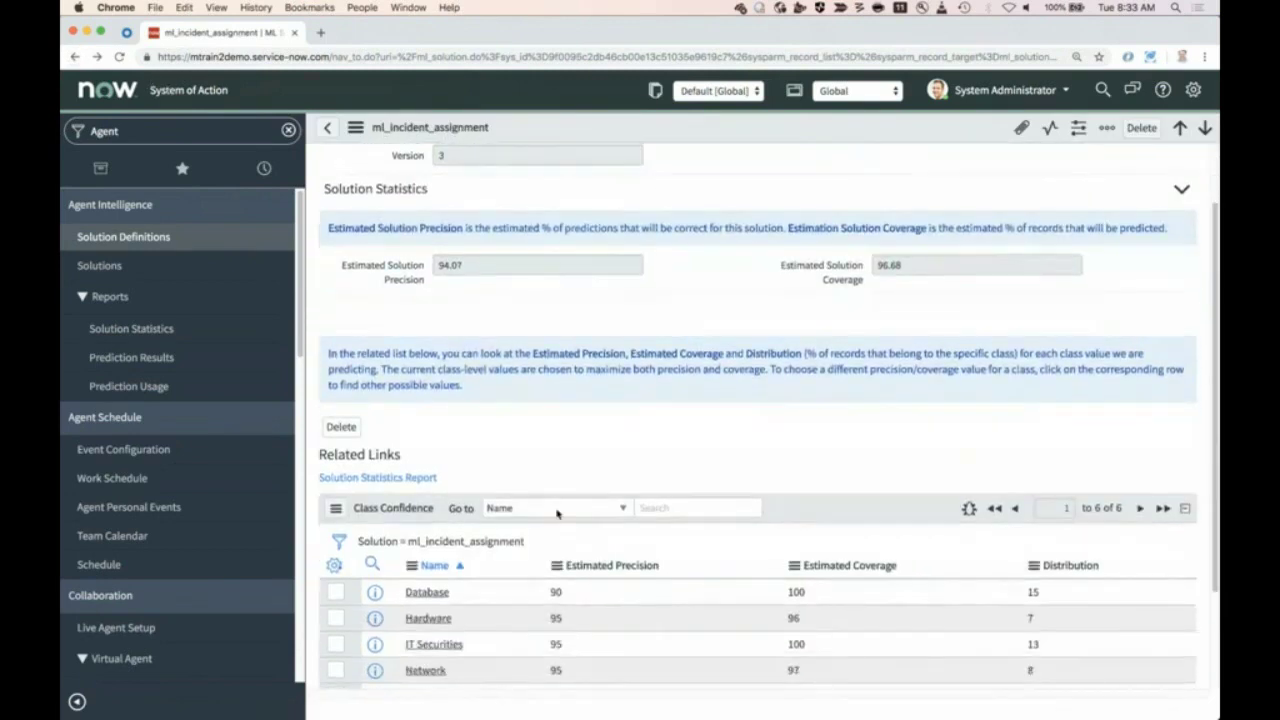
{"action": "scroll", "coordinate": [557, 512], "scroll_direction": "down", "scroll_amount": 1}
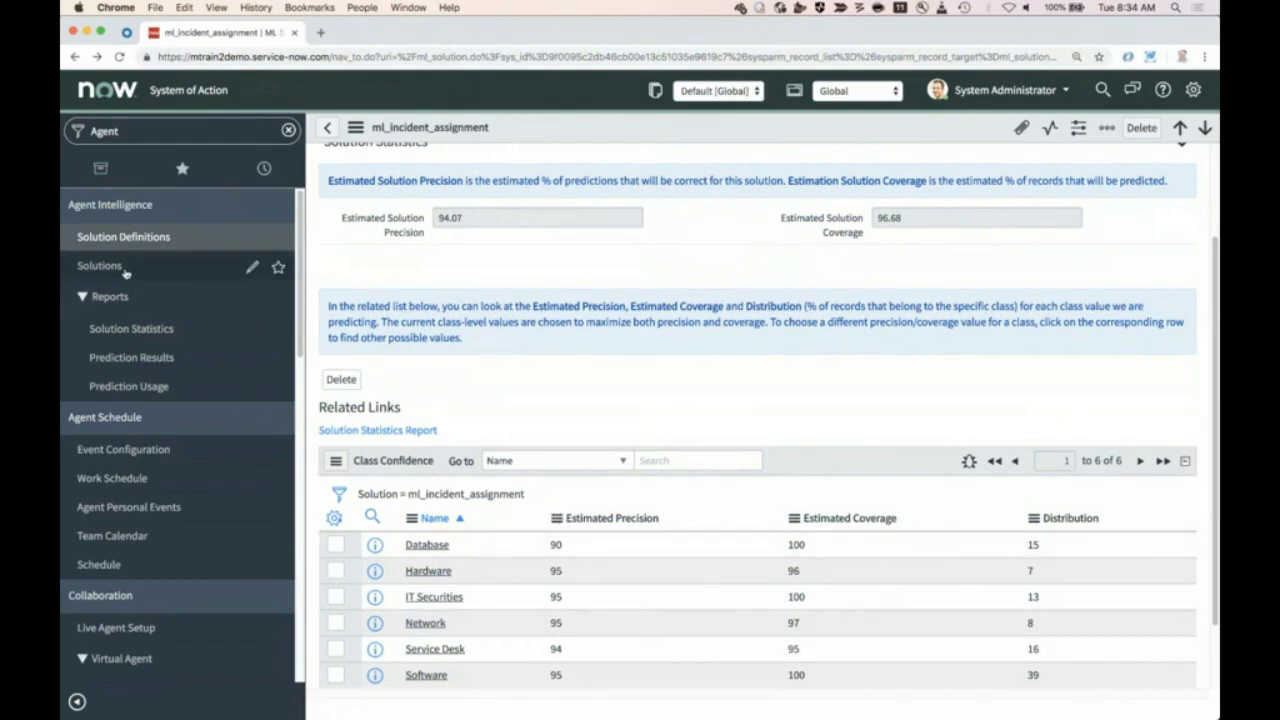
View the Agent Intelligence reports for Solution Statistics, Prediction Results and Prediction Usage in turn
{"action": "left_click", "coordinate": [131, 330]}
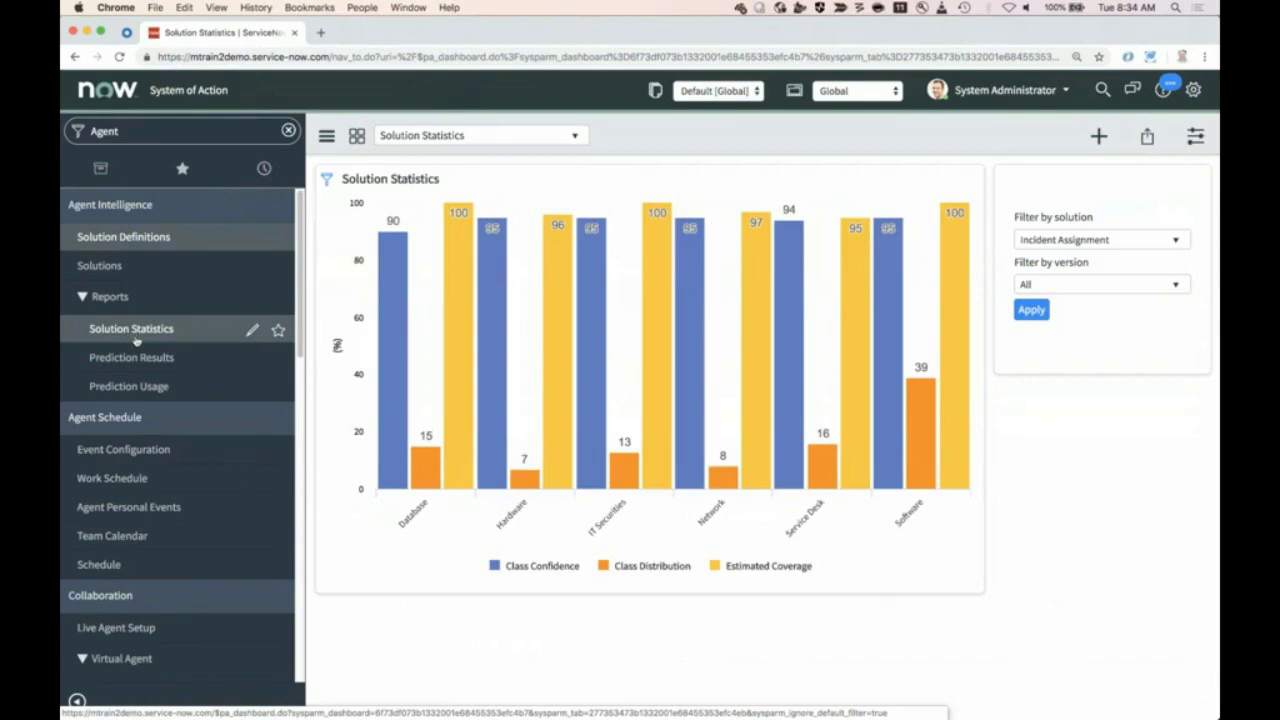
{"action": "left_click", "coordinate": [136, 361]}
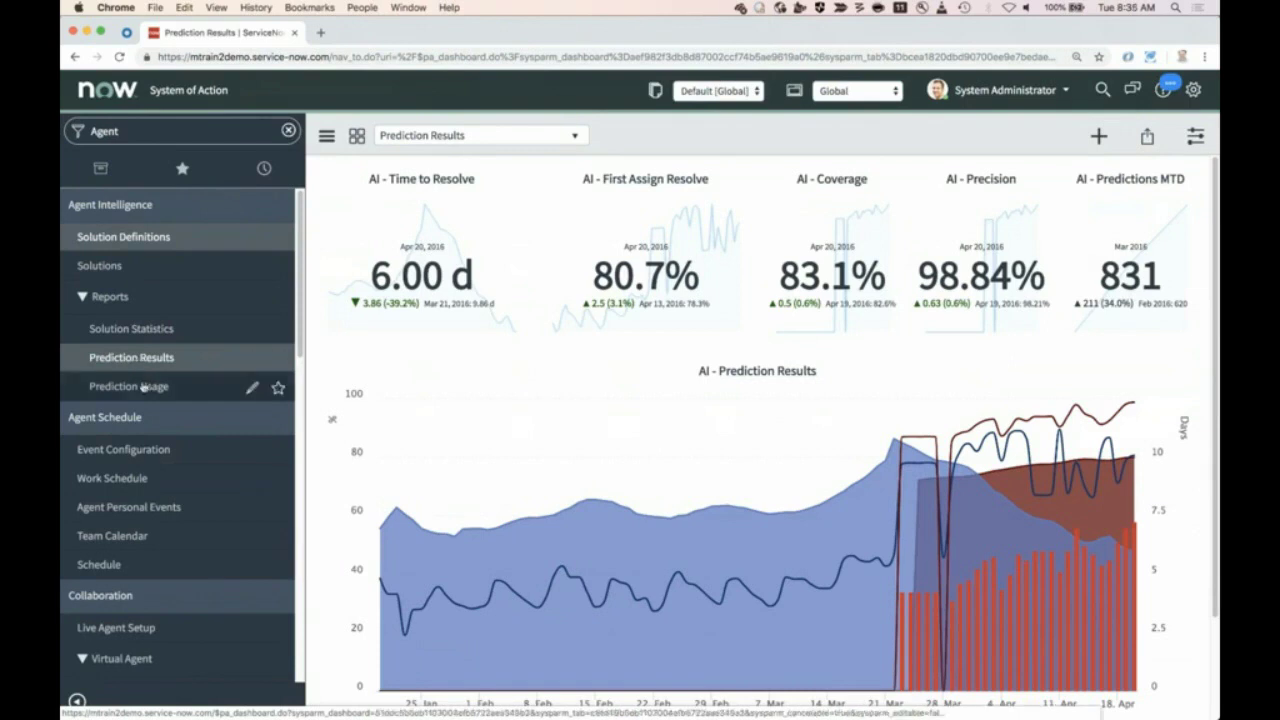
{"action": "left_click", "coordinate": [143, 387]}
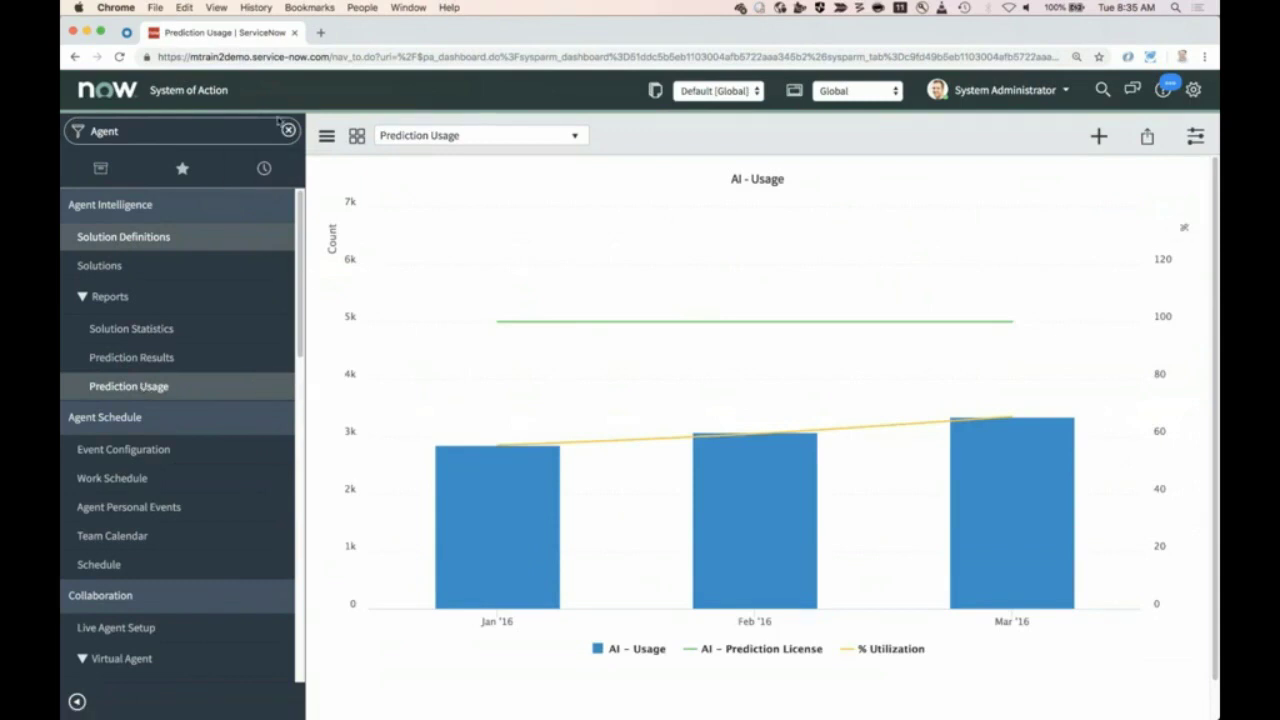
Open the System Definition business rules list and filter it to rules whose name contains "prediction"
{"action": "left_click", "coordinate": [160, 131]}
{"action": "type", "text": "Business Rule"}
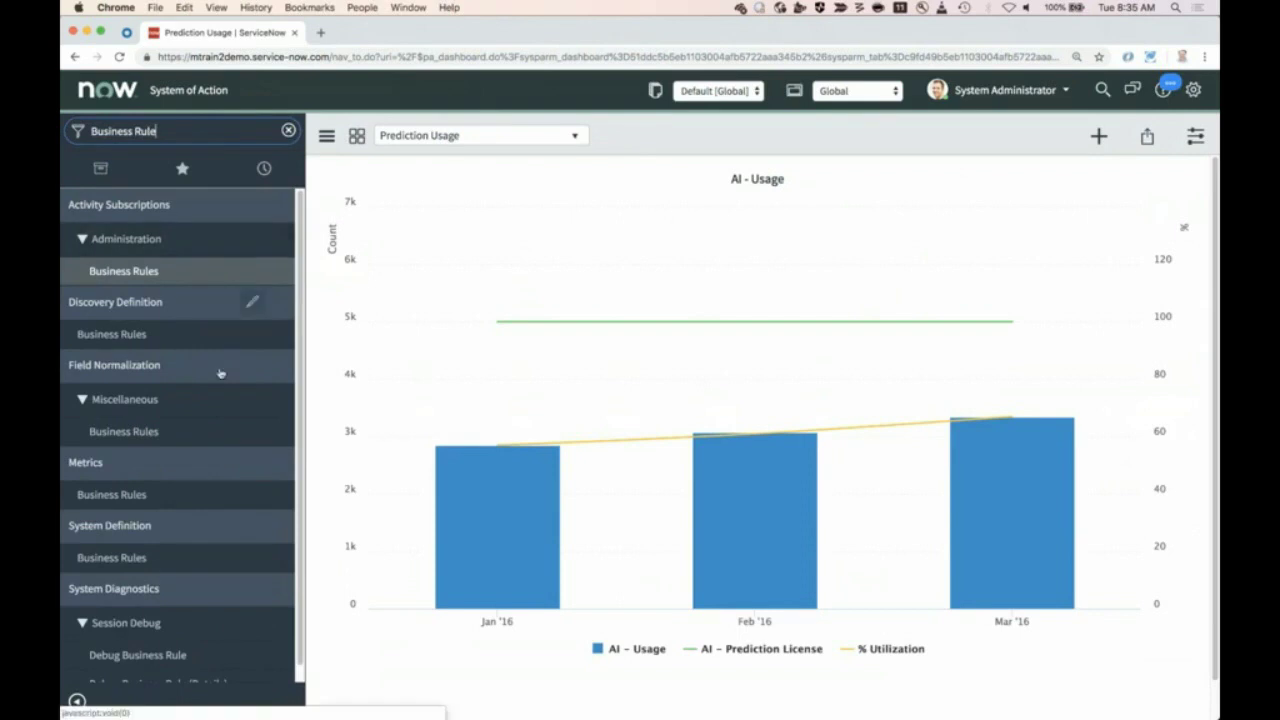
{"action": "scroll", "coordinate": [178, 566], "scroll_direction": "down", "scroll_amount": 1}
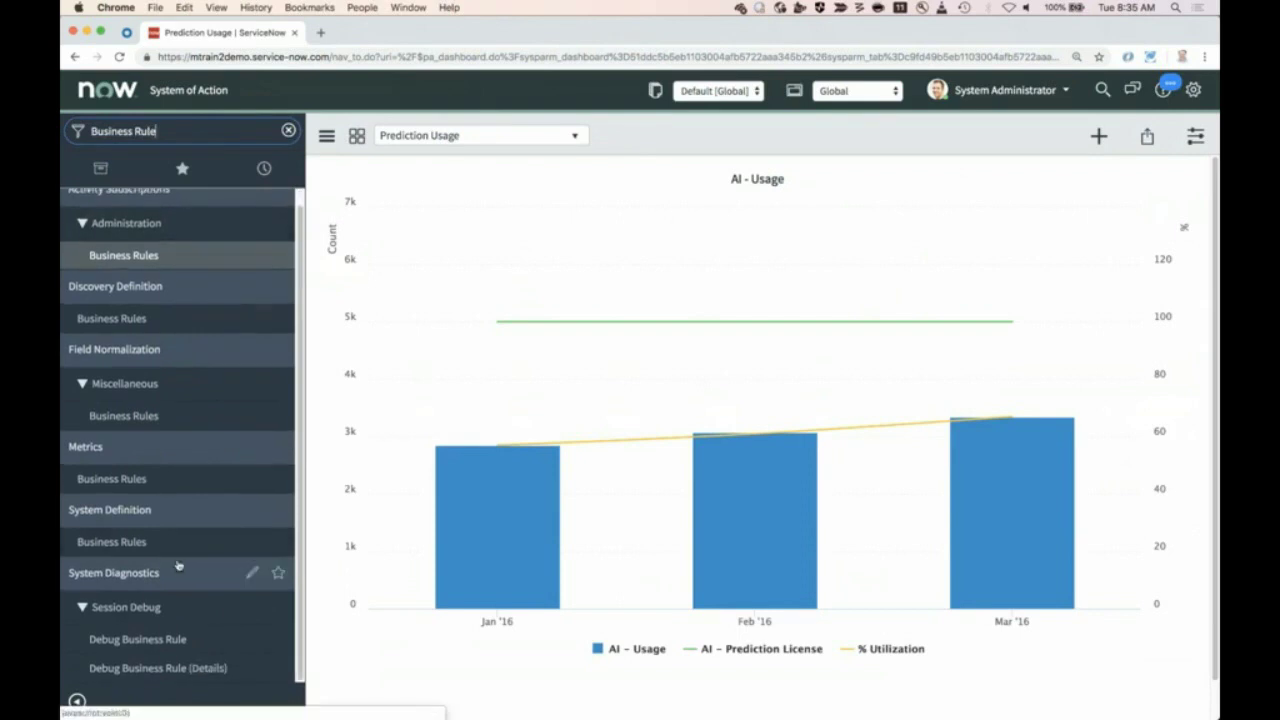
{"action": "left_click", "coordinate": [124, 549]}
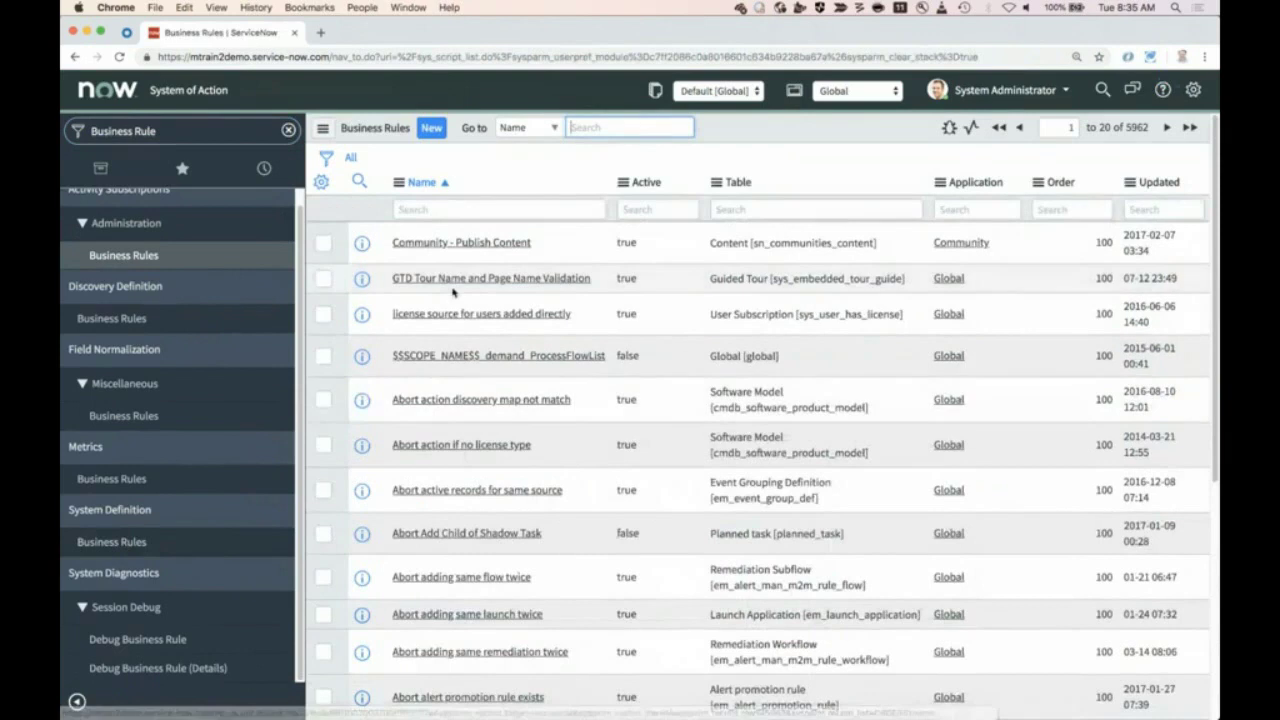
{"action": "left_click", "coordinate": [460, 209]}
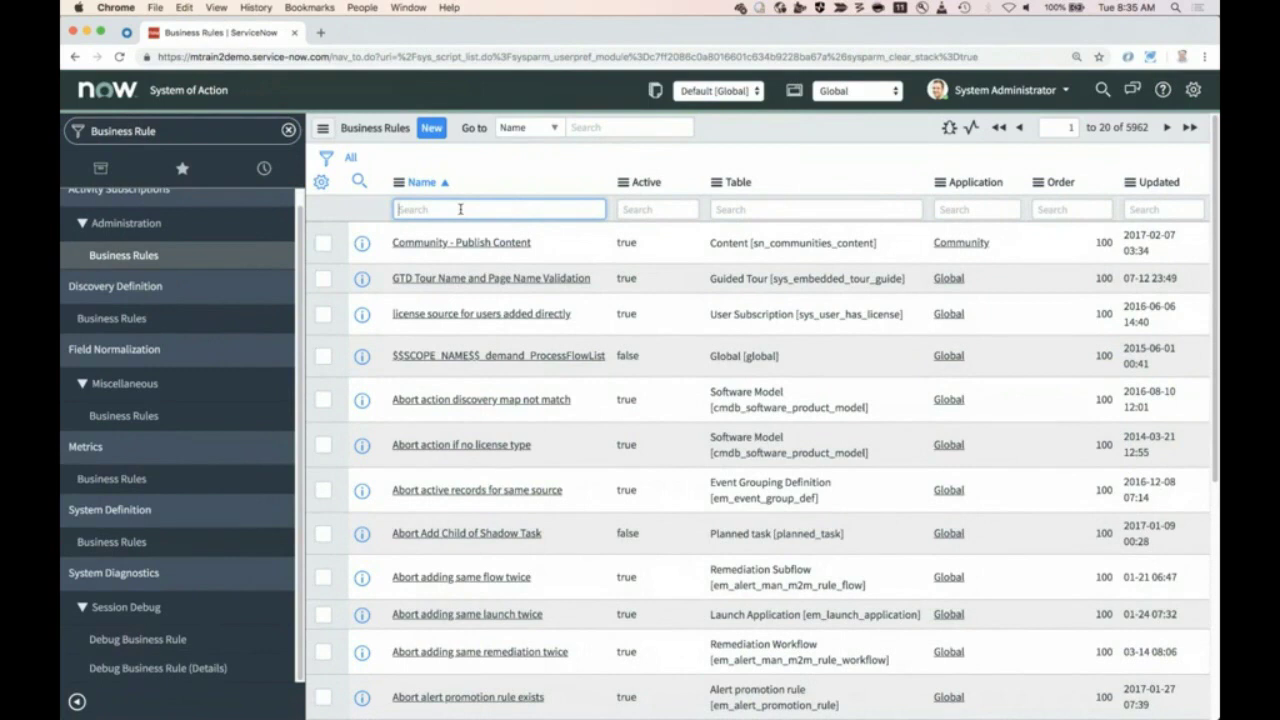
{"action": "type", "text": "*prediction"}
{"action": "key", "text": "Return"}
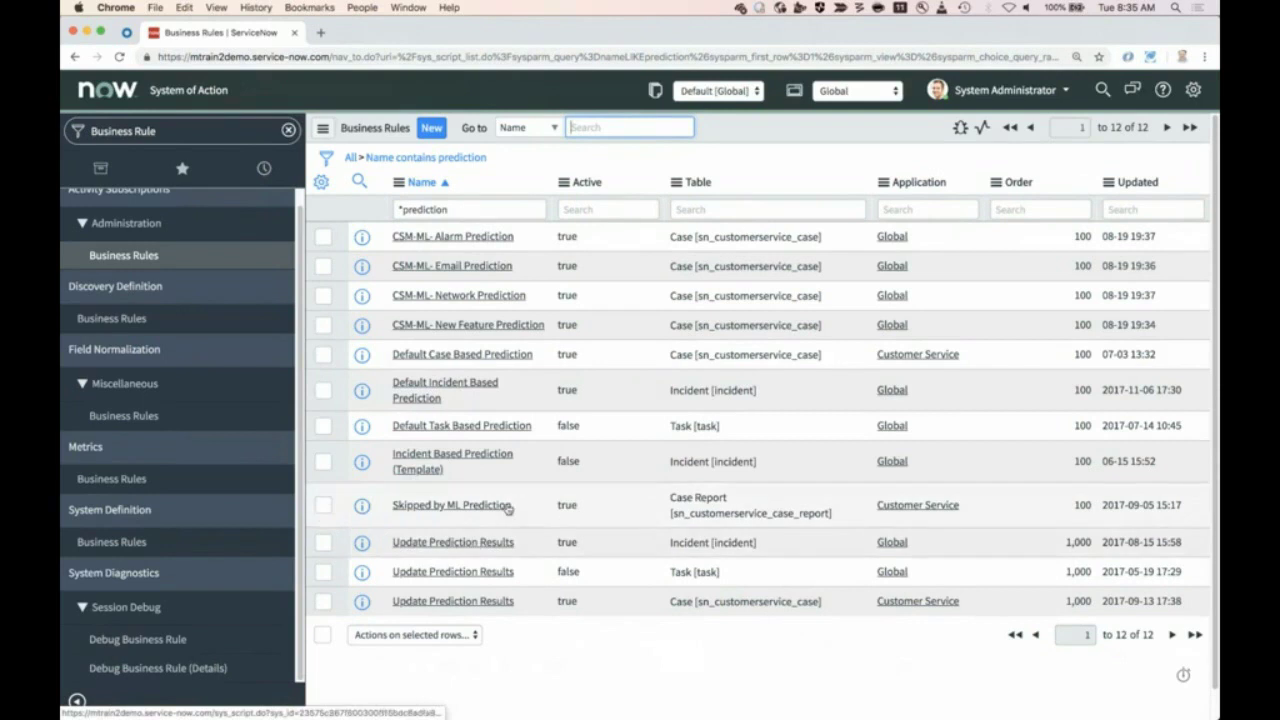
Open the Default Incident Based Prediction business rule and examine its advanced script from the MLPredictor setup through the info message
{"action": "left_click", "coordinate": [432, 386]}
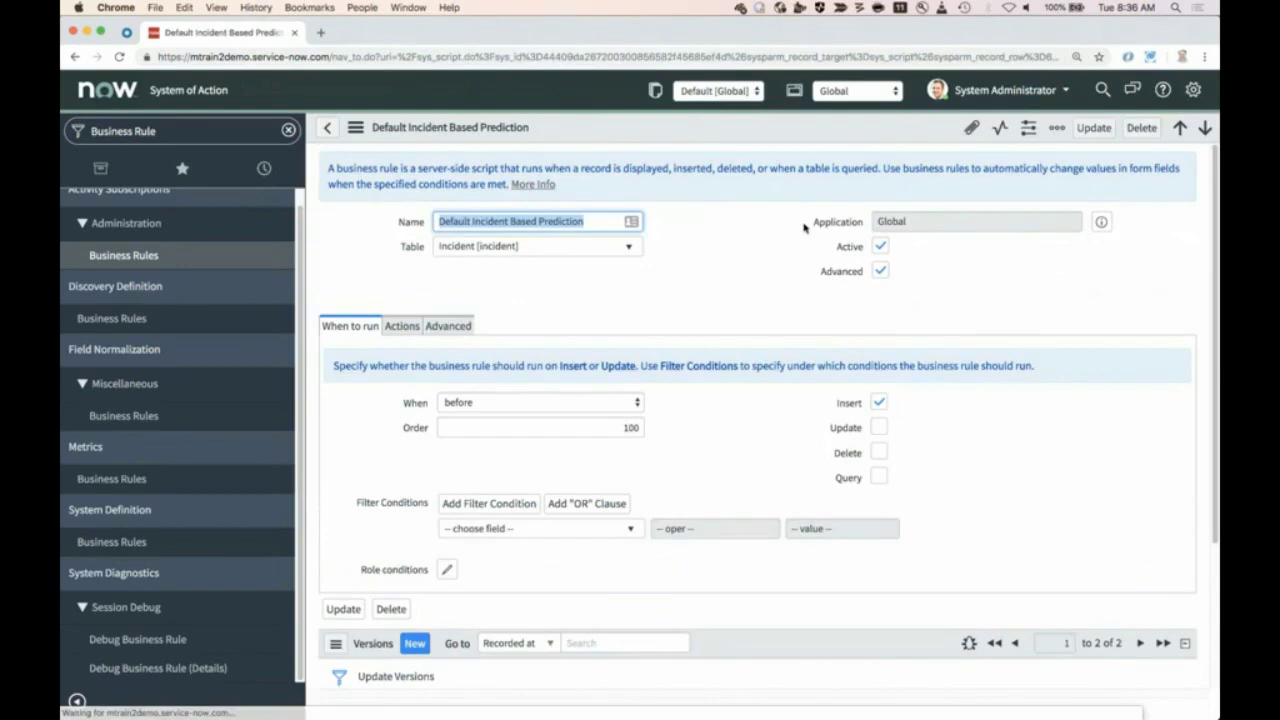
{"action": "left_click", "coordinate": [466, 330]}
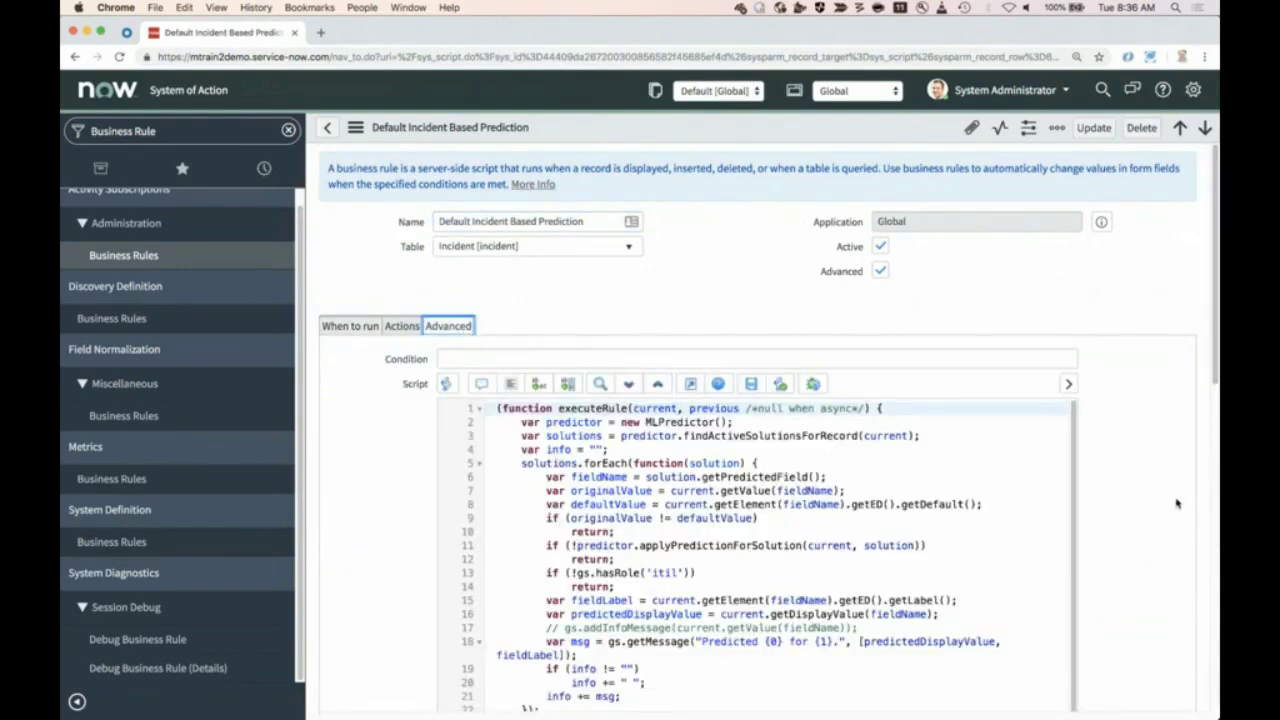
{"action": "scroll", "coordinate": [1176, 503], "scroll_direction": "down", "scroll_amount": 3}
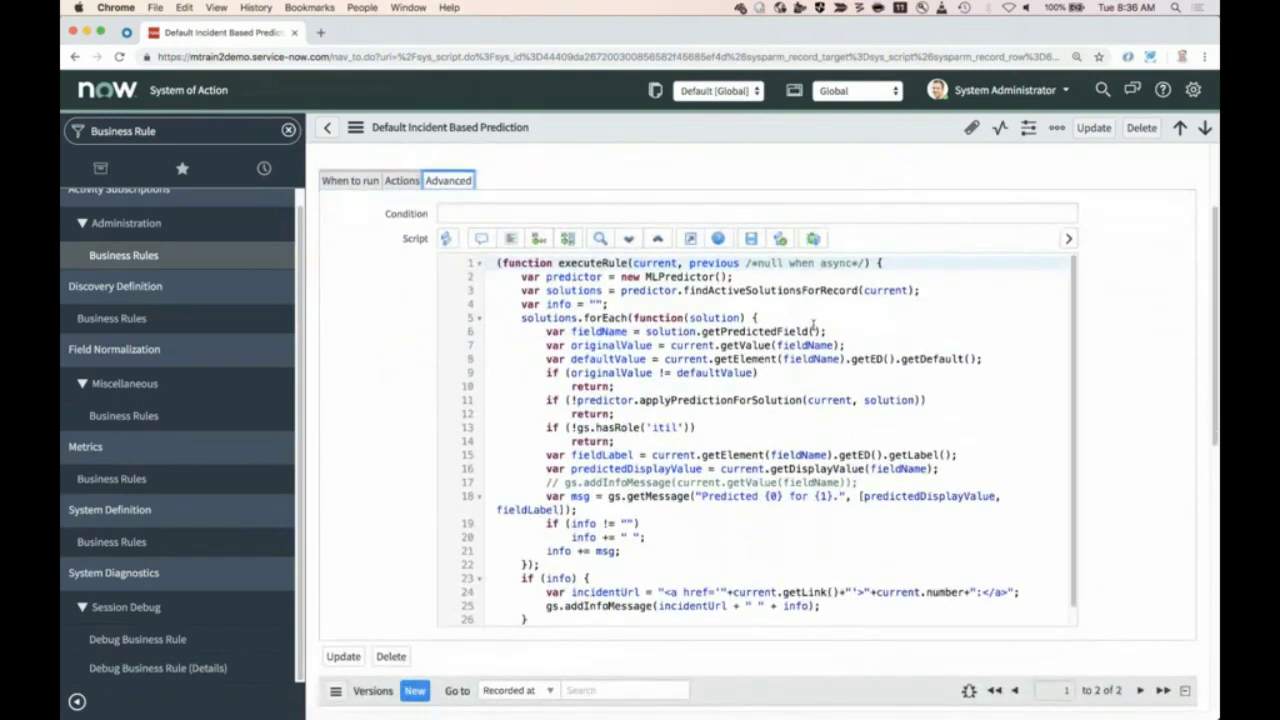
{"action": "left_click_drag", "start_coordinate": [800, 322], "coordinate": [494, 264]}
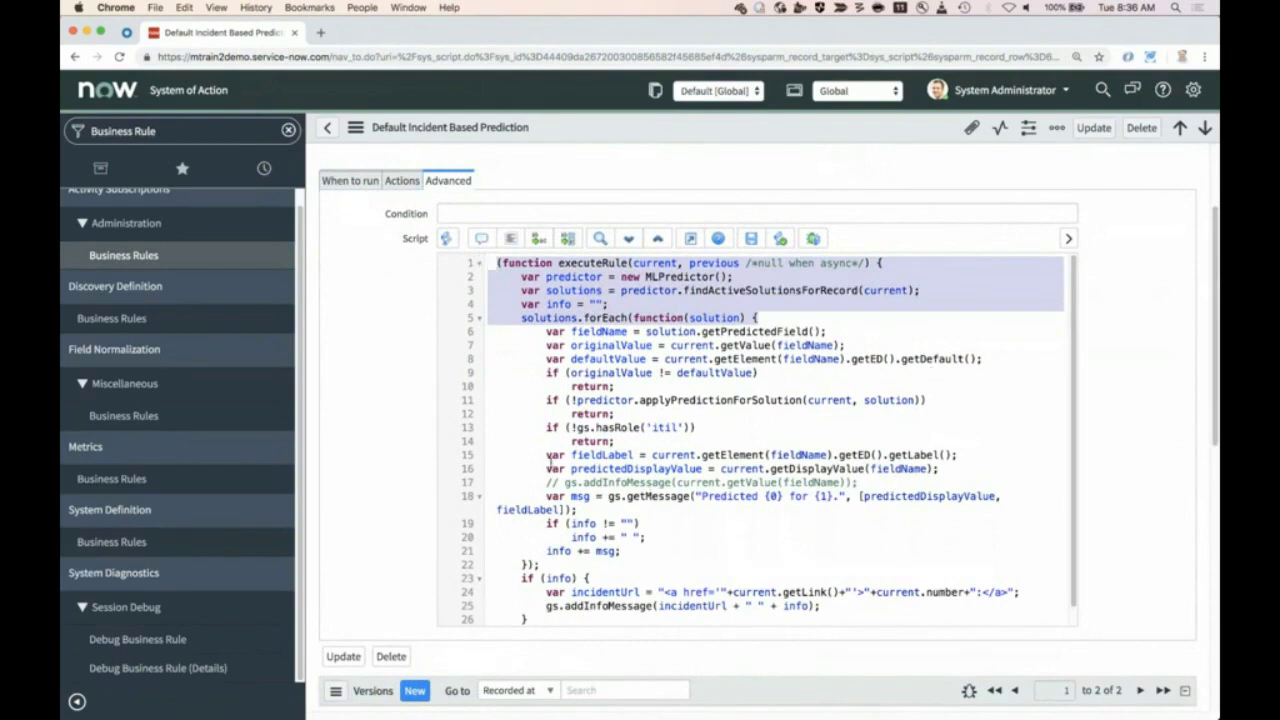
{"action": "left_click_drag", "start_coordinate": [488, 402], "coordinate": [933, 635]}
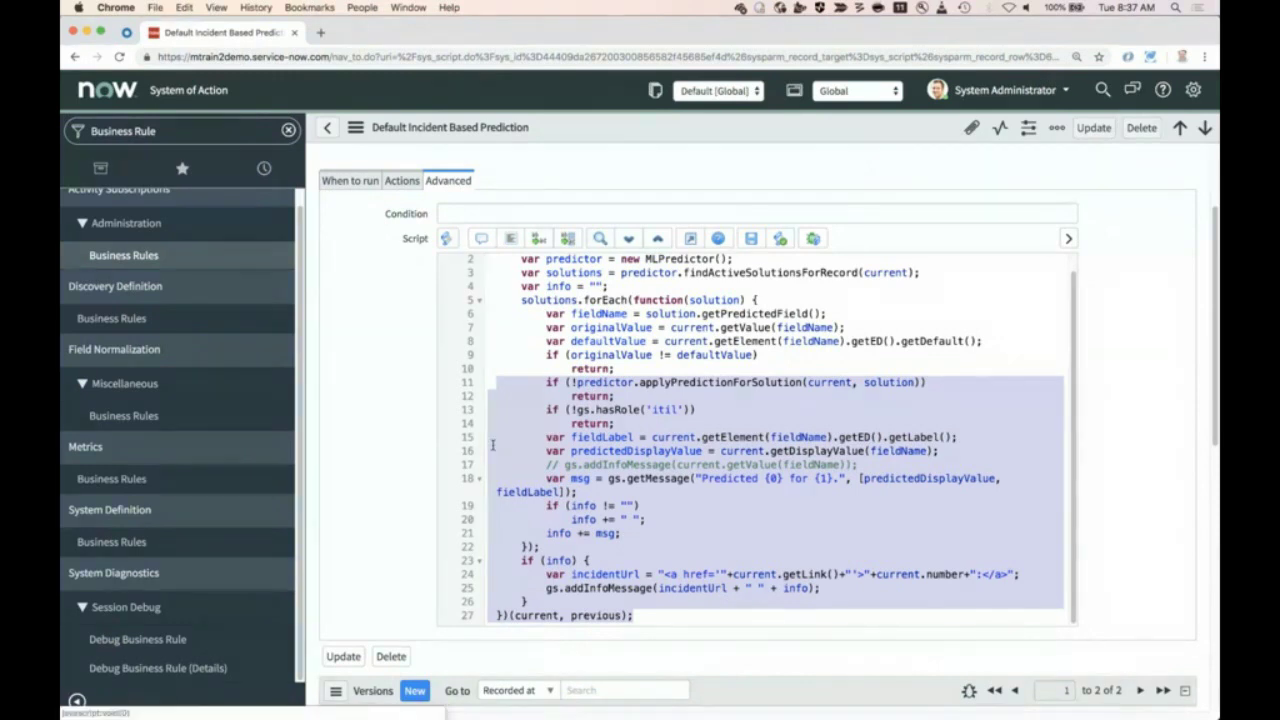
{"action": "left_click", "coordinate": [497, 547]}
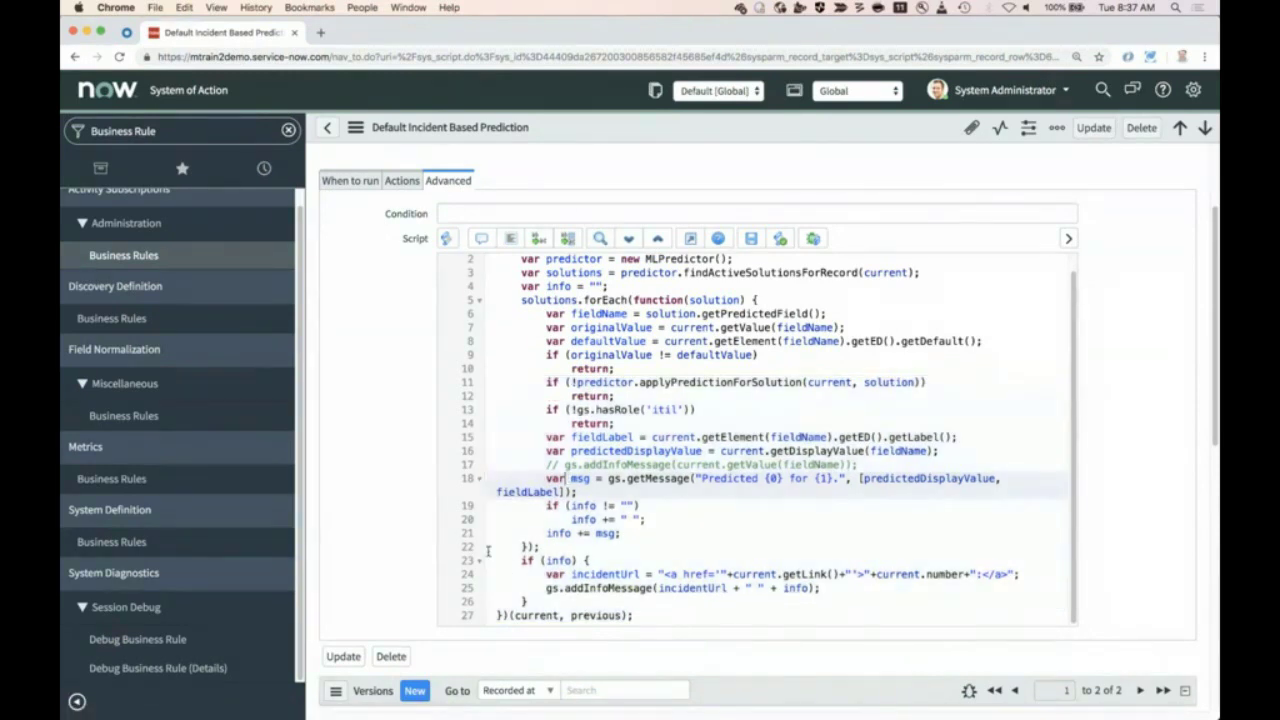
{"action": "left_click_drag", "start_coordinate": [510, 558], "coordinate": [640, 626]}
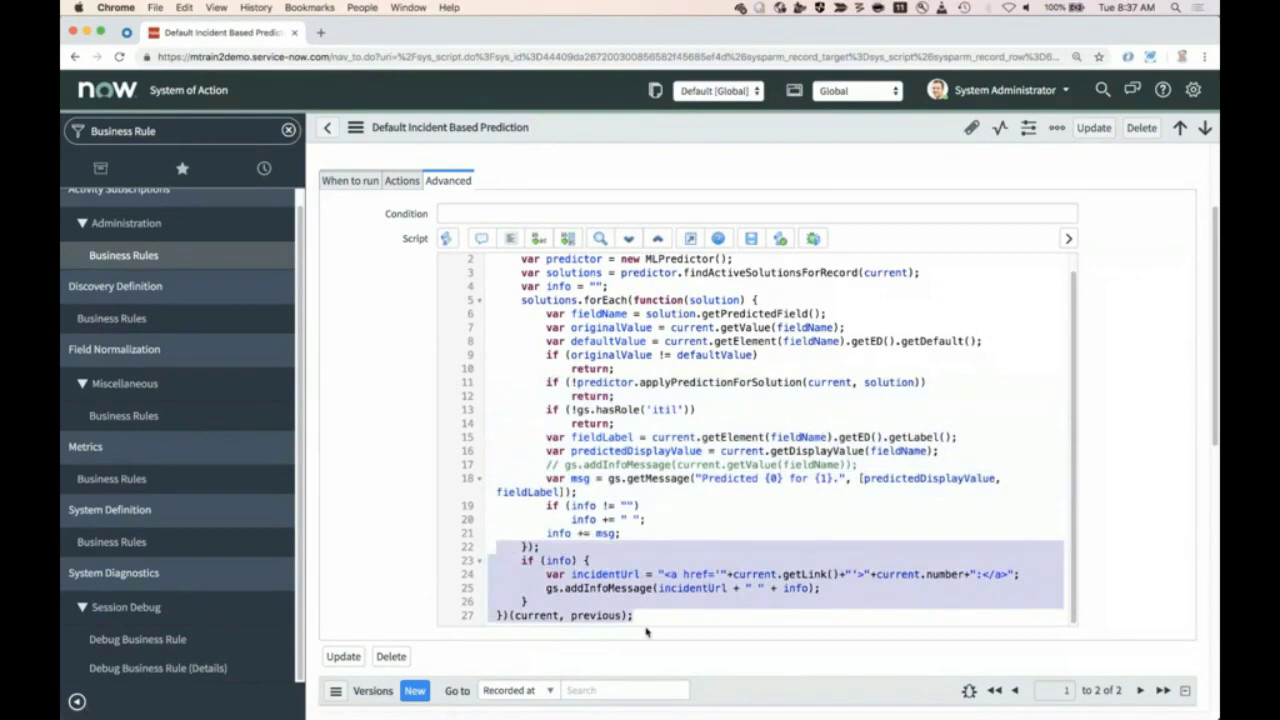
{"action": "left_click_drag", "start_coordinate": [640, 616], "coordinate": [449, 519]}
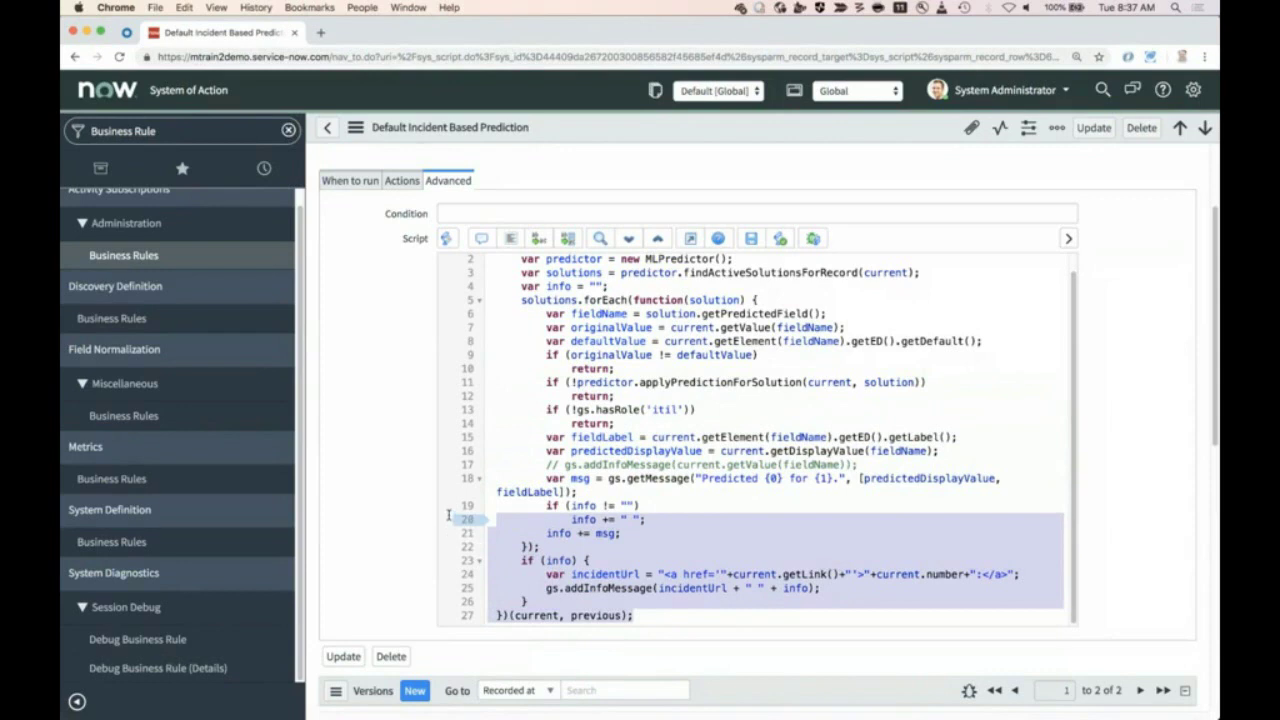
Return to the filtered rules and open the active Update Prediction Results rule for the Incident table
{"action": "left_click", "coordinate": [72, 57]}
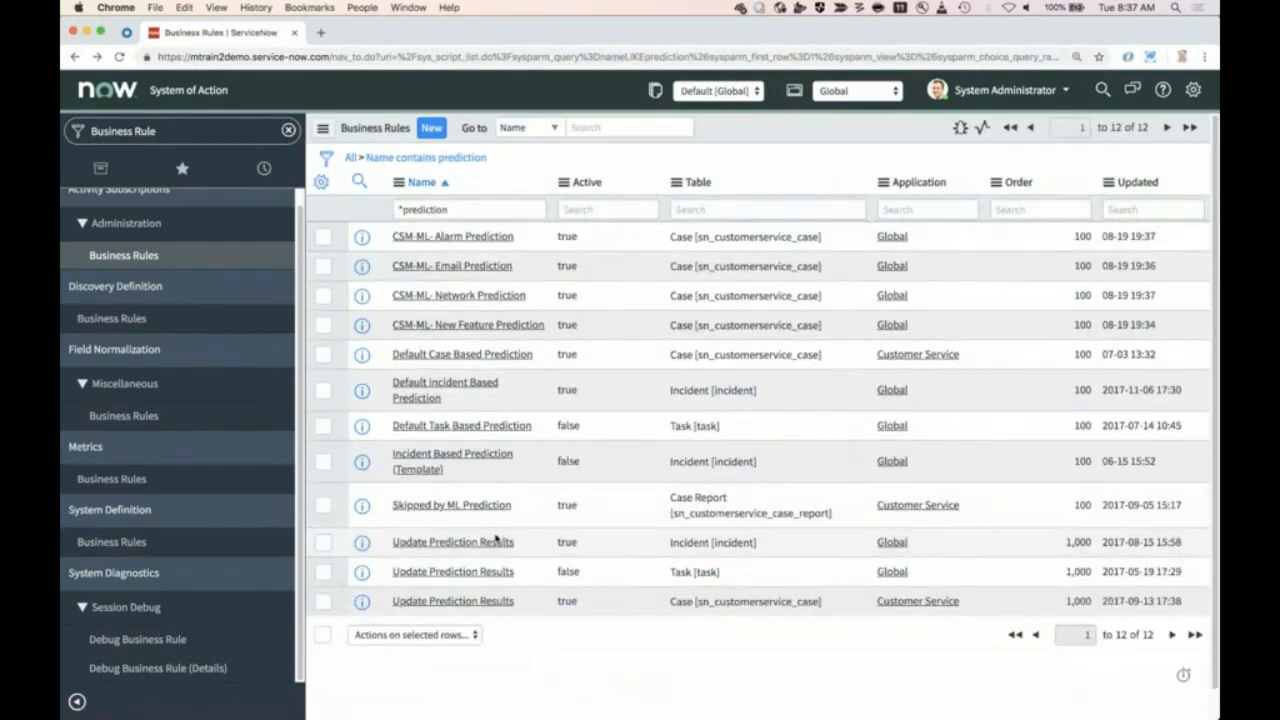
{"action": "left_click", "coordinate": [461, 545]}
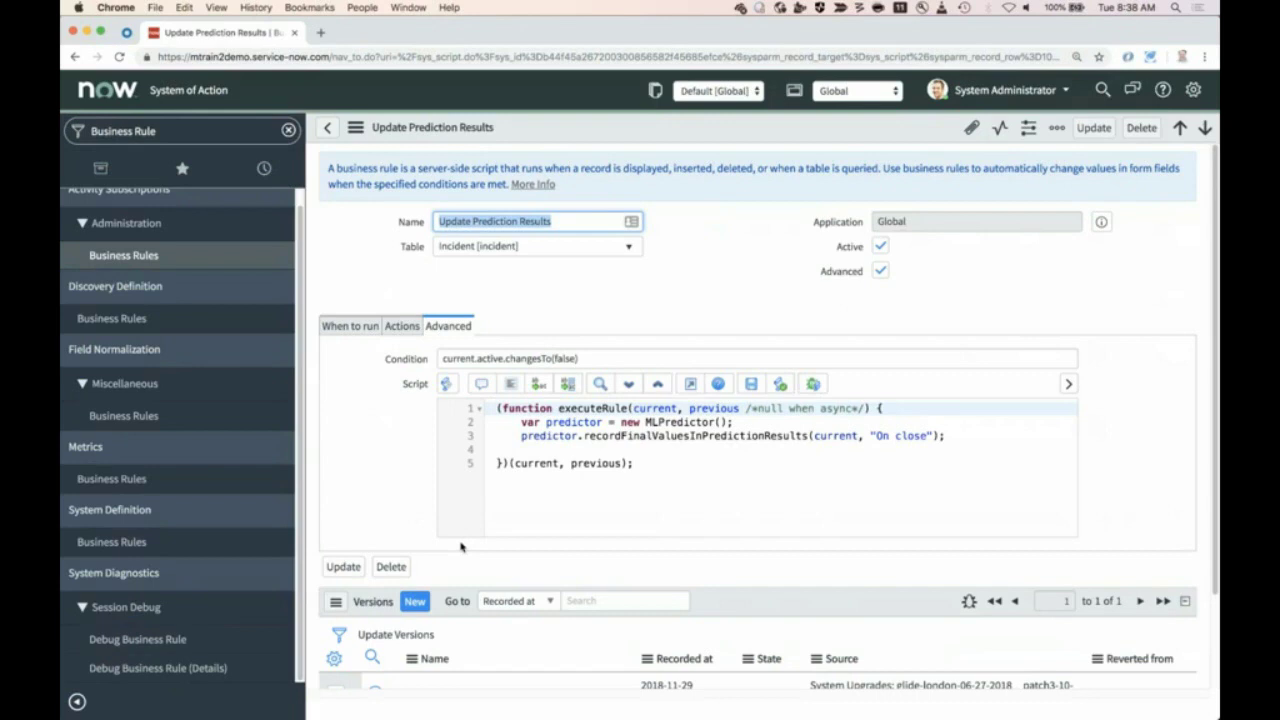
Find and open the REST API Explorer and choose the Agent Intelligence API in the now namespace
{"action": "left_click", "coordinate": [165, 131]}
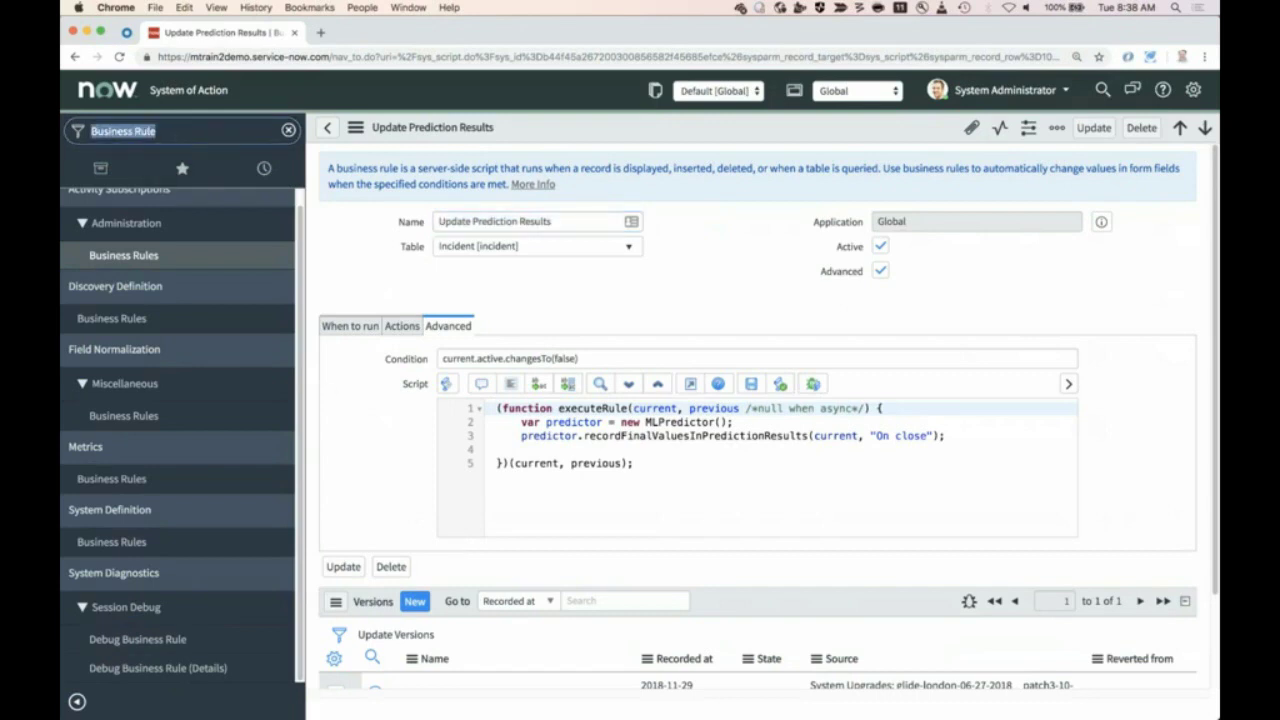
{"action": "type", "text": "Rest"}
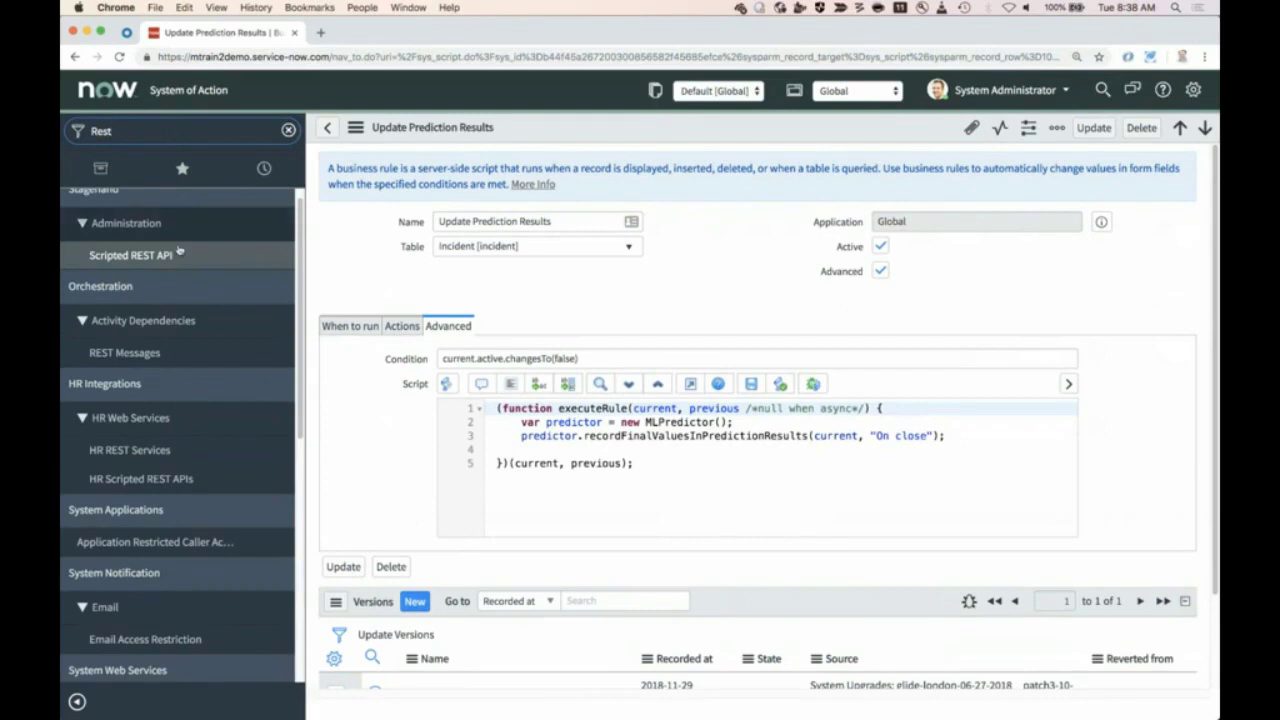
{"action": "scroll", "coordinate": [185, 428], "scroll_direction": "down", "scroll_amount": 5}
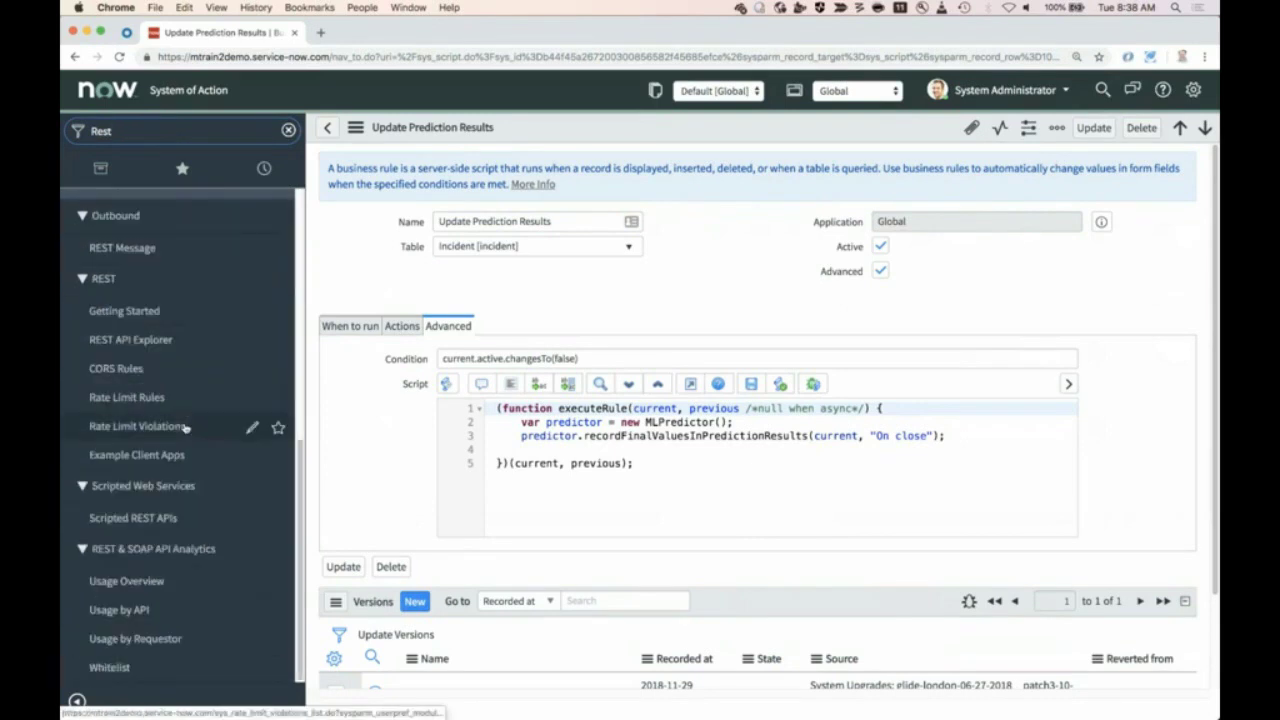
{"action": "left_click", "coordinate": [137, 349]}
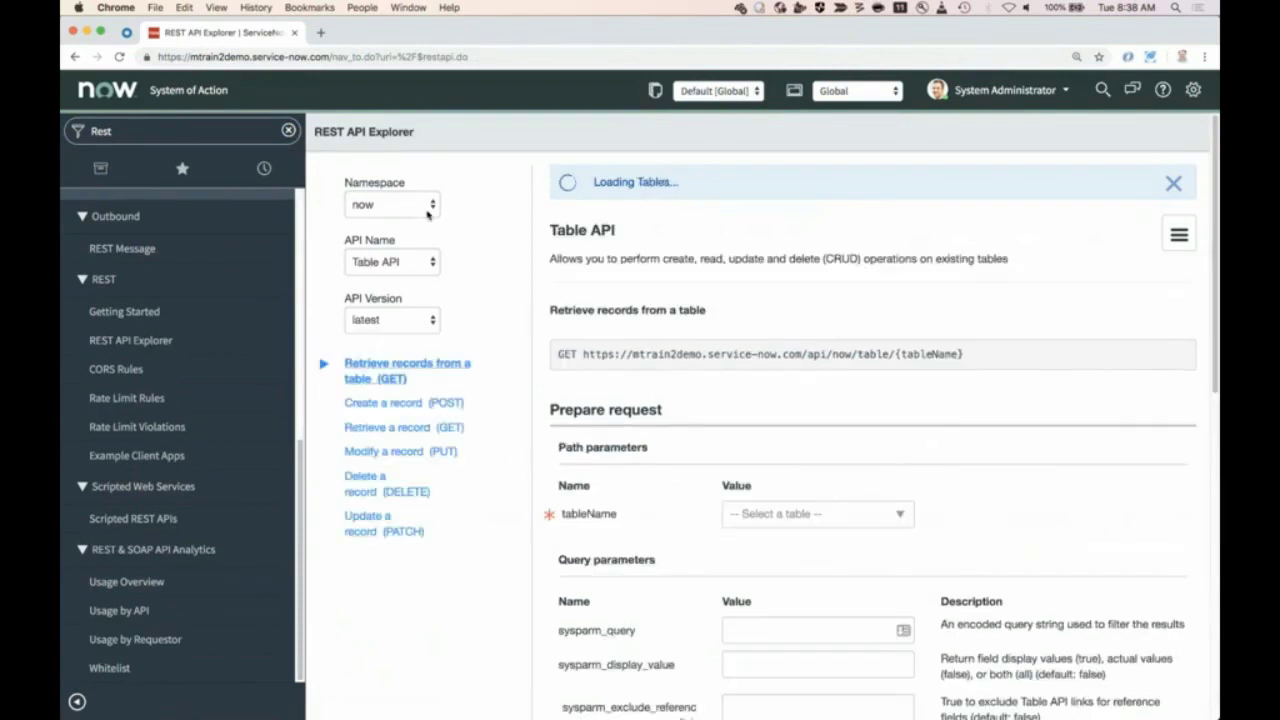
{"action": "left_click", "coordinate": [420, 263]}
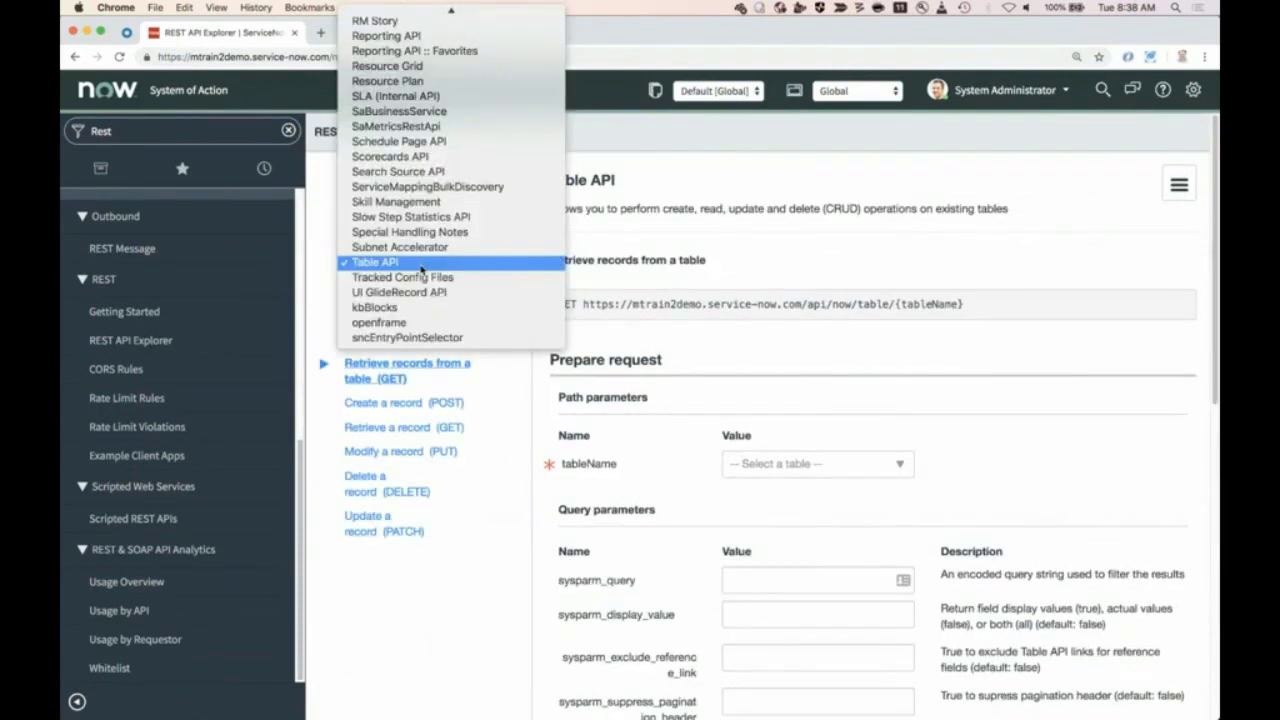
{"action": "scroll", "coordinate": [420, 300], "scroll_direction": "up", "scroll_amount": 15}
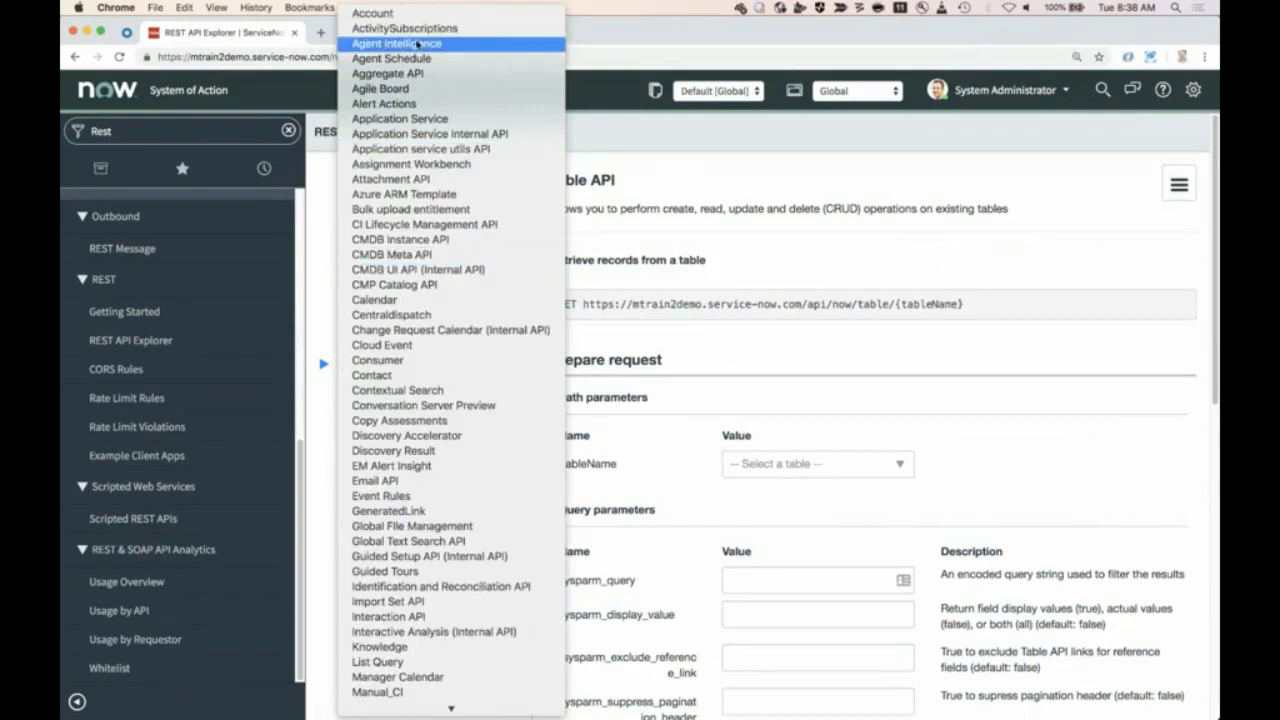
{"action": "left_click", "coordinate": [418, 45]}
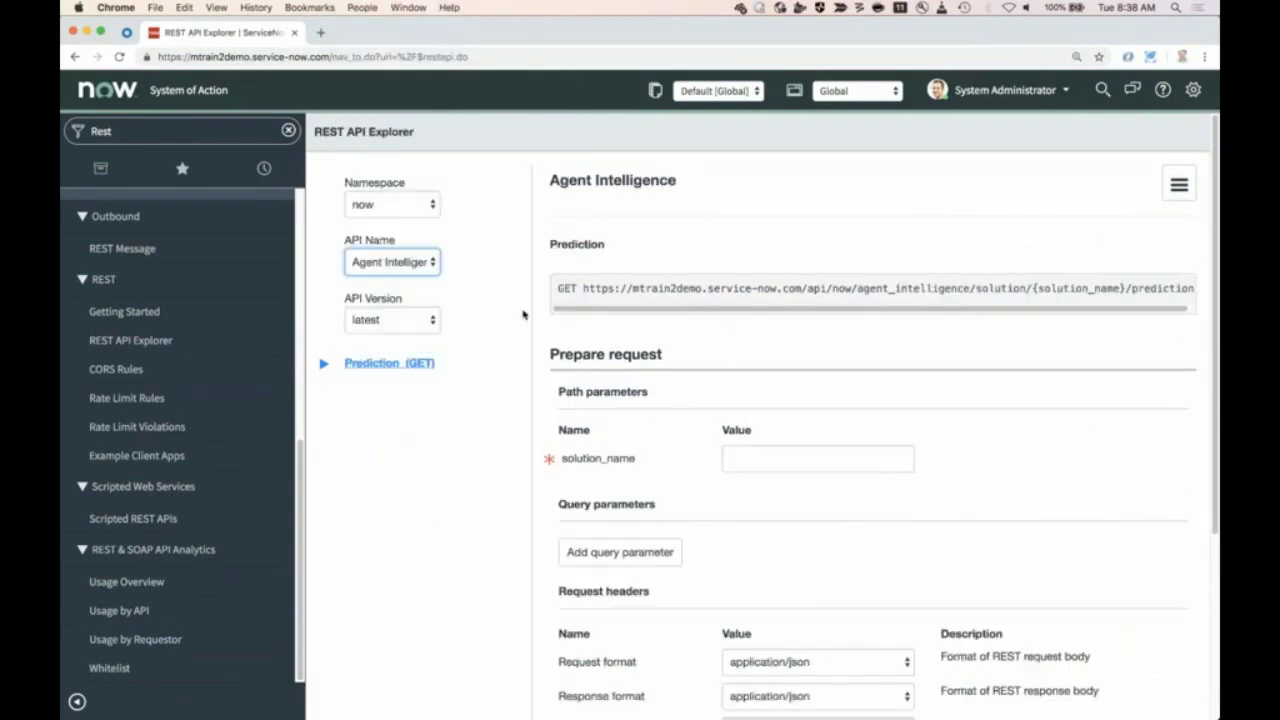
Collapse the application navigator and set the request's solution_name path parameter to ml_incident_assignment
{"action": "left_click", "coordinate": [78, 701]}
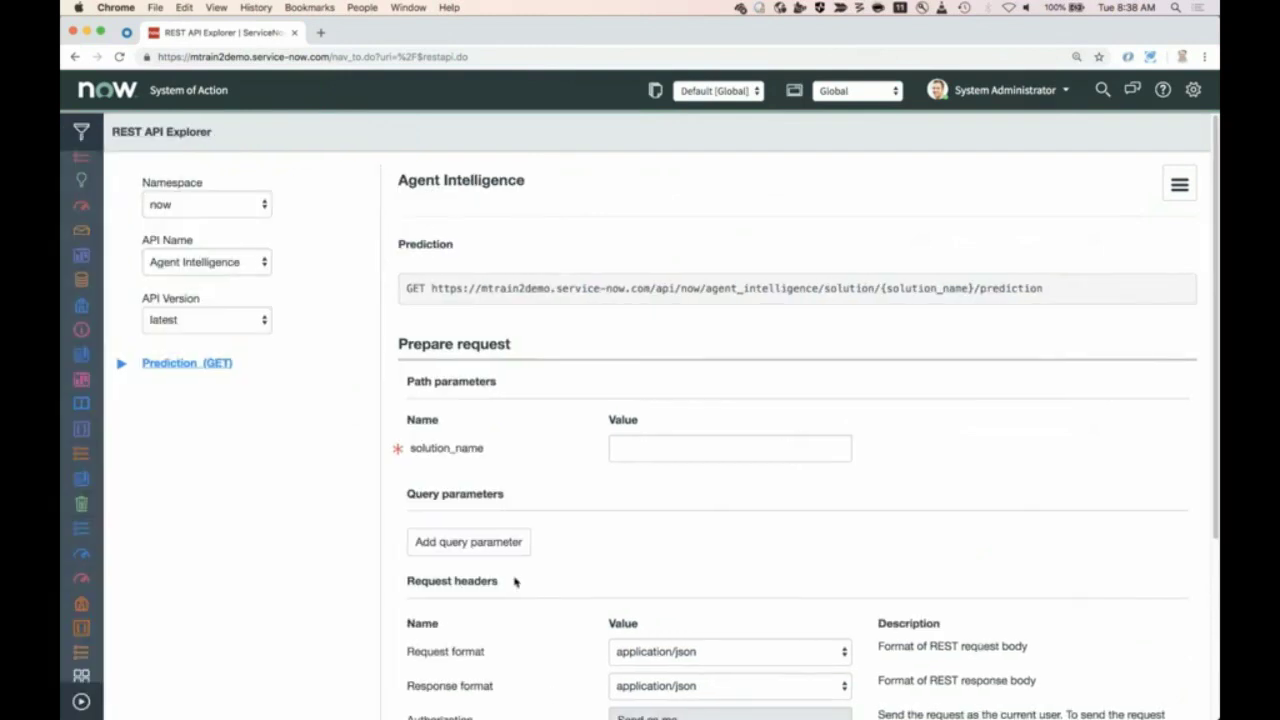
{"action": "left_click", "coordinate": [680, 446]}
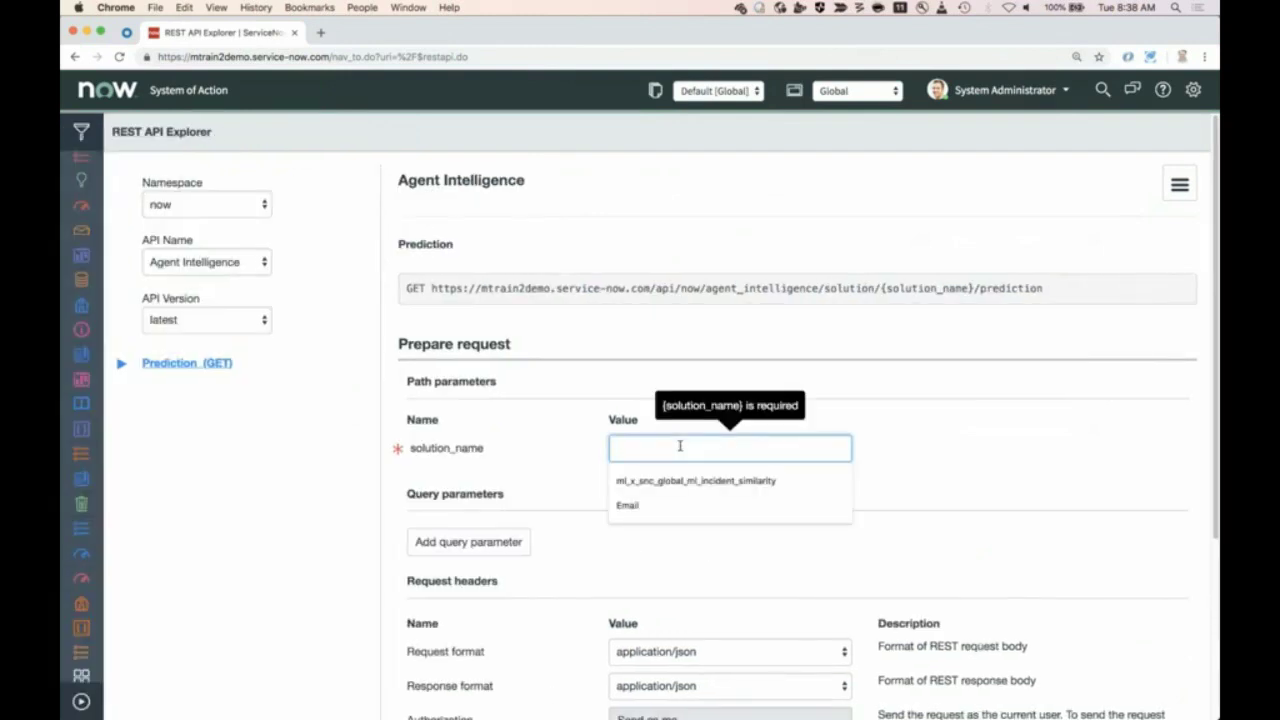
{"action": "type", "text": "ml_in"}
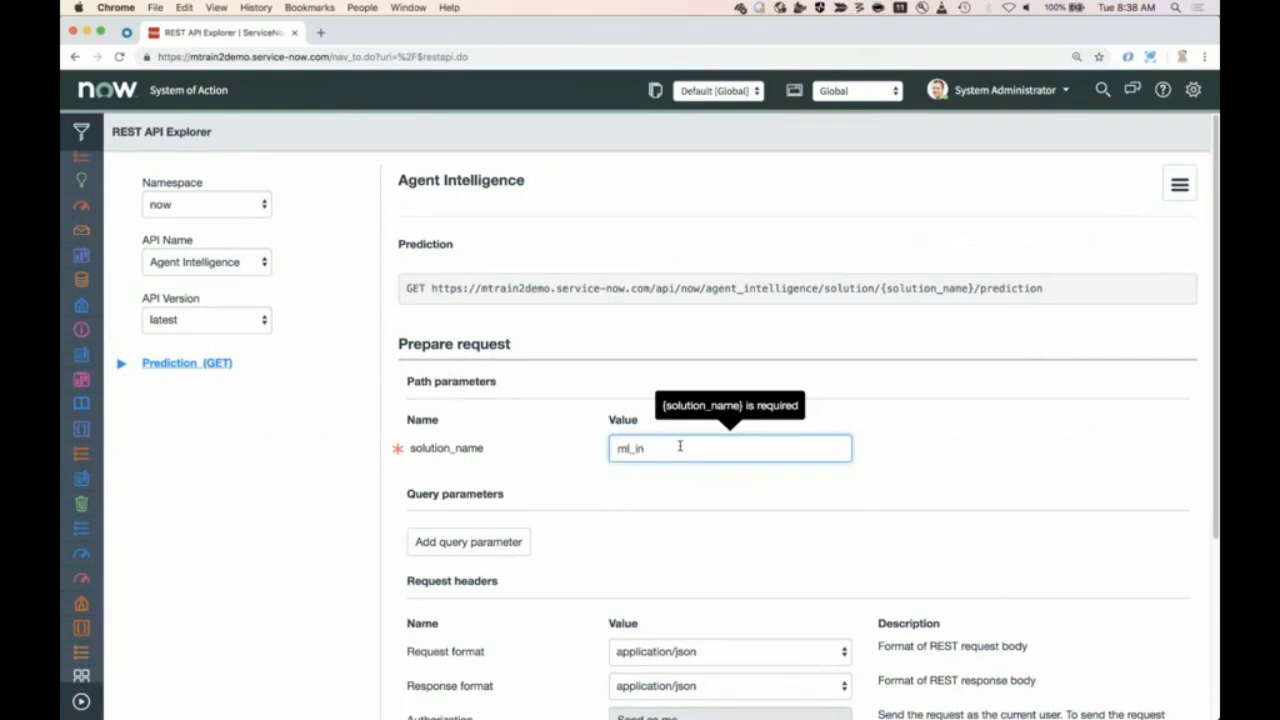
{"action": "type", "text": "cident"}
{"action": "type", "text": "_"}
{"action": "type", "text": "ca"}
{"action": "type", "text": "sign"}
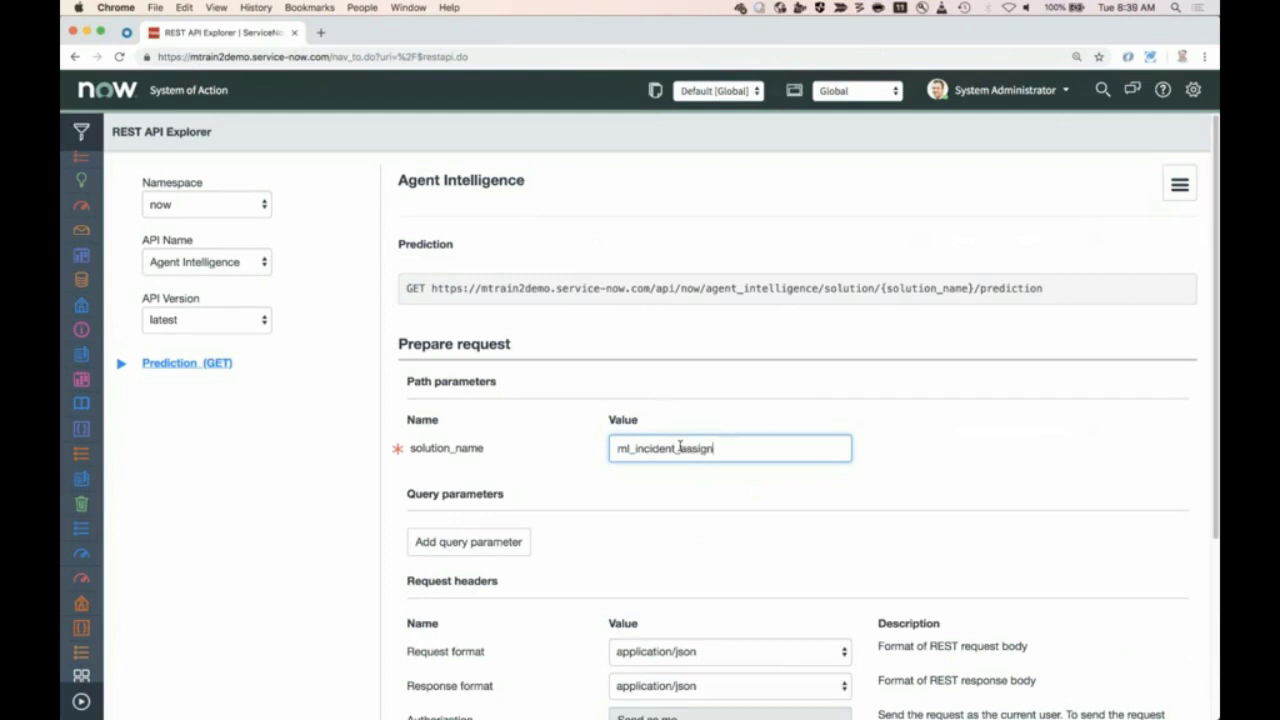
{"action": "type", "text": "ment"}
Add a query parameter named short_description with the value Email
{"action": "scroll", "coordinate": [1108, 492], "scroll_direction": "down", "scroll_amount": 3}
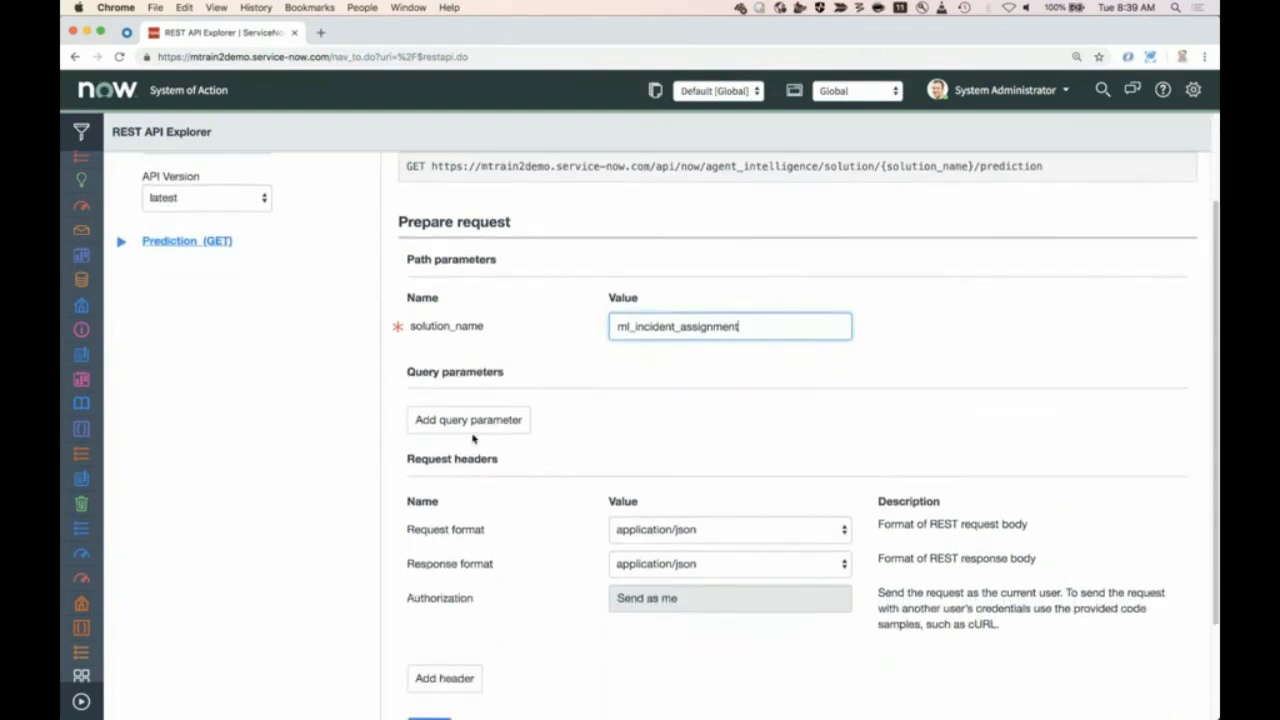
{"action": "left_click", "coordinate": [472, 421]}
{"action": "left_click", "coordinate": [480, 419]}
{"action": "type", "text": "sy"}
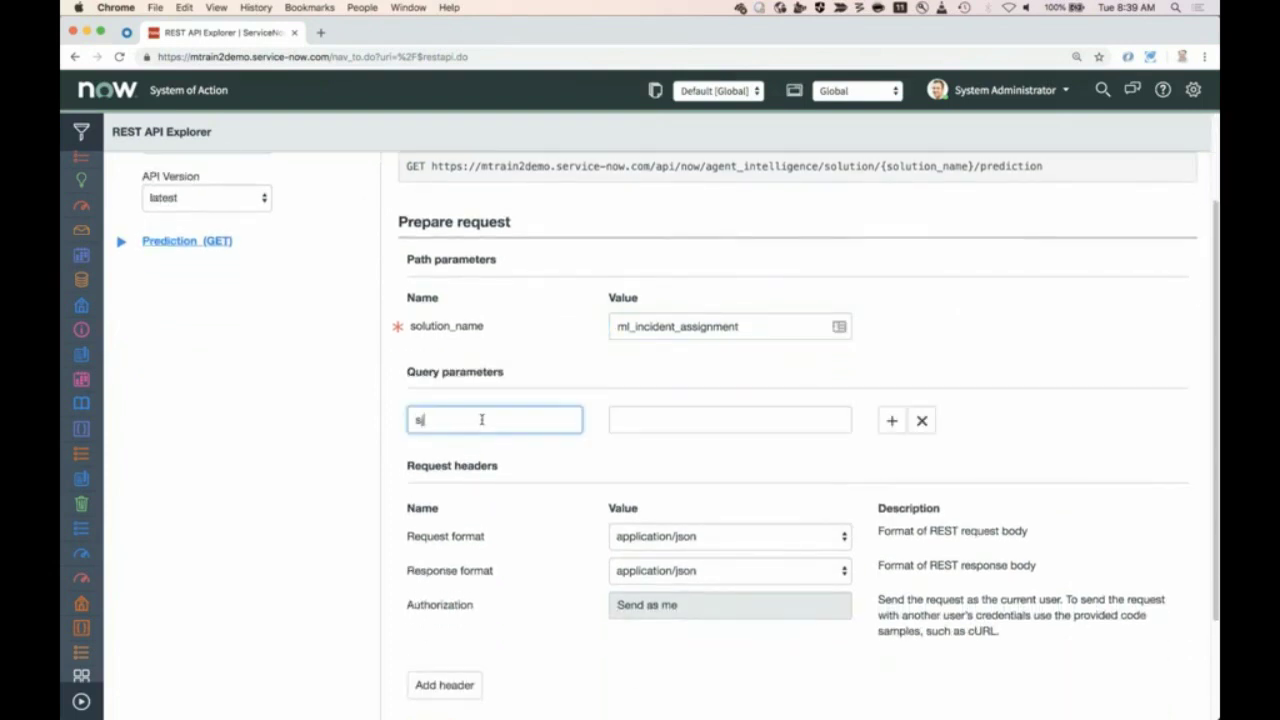
{"action": "type", "text": "s"}
{"action": "key", "text": "BackSpace"}
{"action": "key", "text": "BackSpace"}
{"action": "type", "text": "horte"}
{"action": "key", "text": "BackSpace"}
{"action": "key", "text": "BackSpace"}
{"action": "type", "text": "t_description"}
{"action": "left_click", "coordinate": [655, 422]}
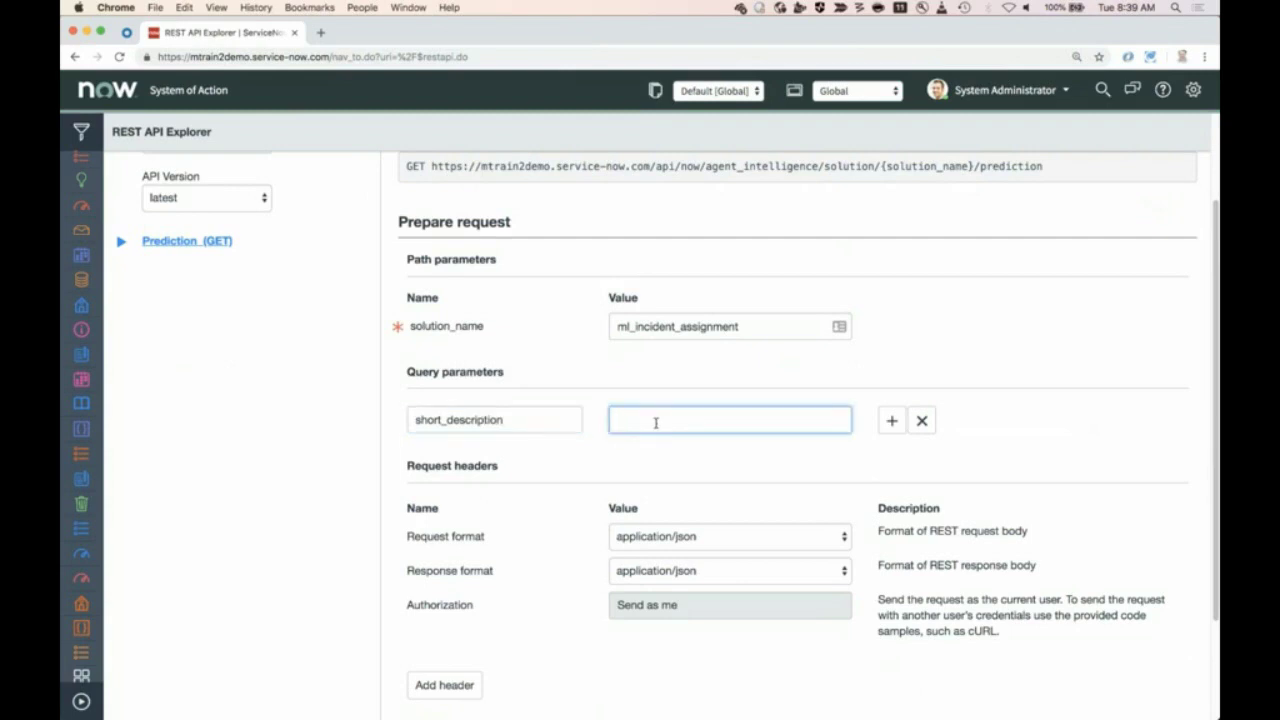
{"action": "type", "text": "Email"}
Send the prediction request and examine the outcome, confidence and threshold in its response body
{"action": "scroll", "coordinate": [565, 560], "scroll_direction": "down", "scroll_amount": 3}
{"action": "left_click", "coordinate": [446, 616]}
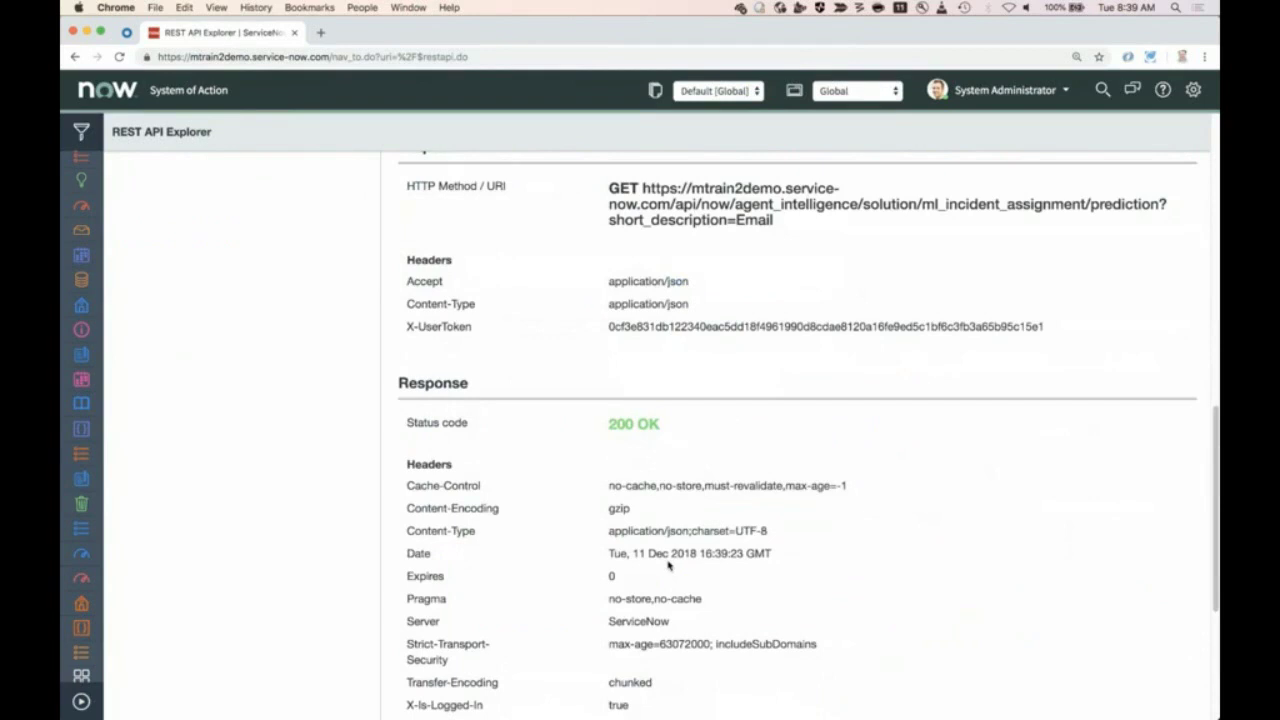
{"action": "scroll", "coordinate": [983, 527], "scroll_direction": "down", "scroll_amount": 5}
{"action": "scroll", "coordinate": [983, 529], "scroll_direction": "down", "scroll_amount": 2}
{"action": "scroll", "coordinate": [983, 529], "scroll_direction": "down", "scroll_amount": 1}
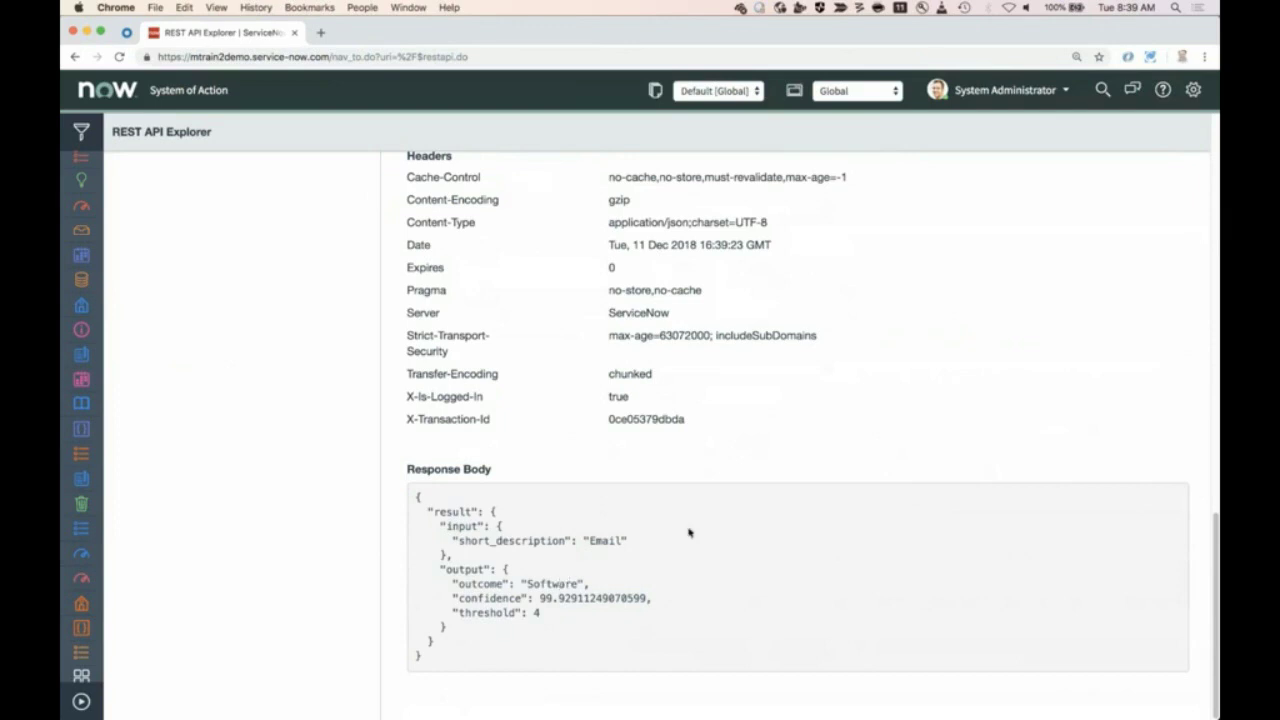
{"action": "scroll", "coordinate": [896, 323], "scroll_direction": "up", "scroll_amount": 5}
{"action": "scroll", "coordinate": [896, 323], "scroll_direction": "up", "scroll_amount": 10}
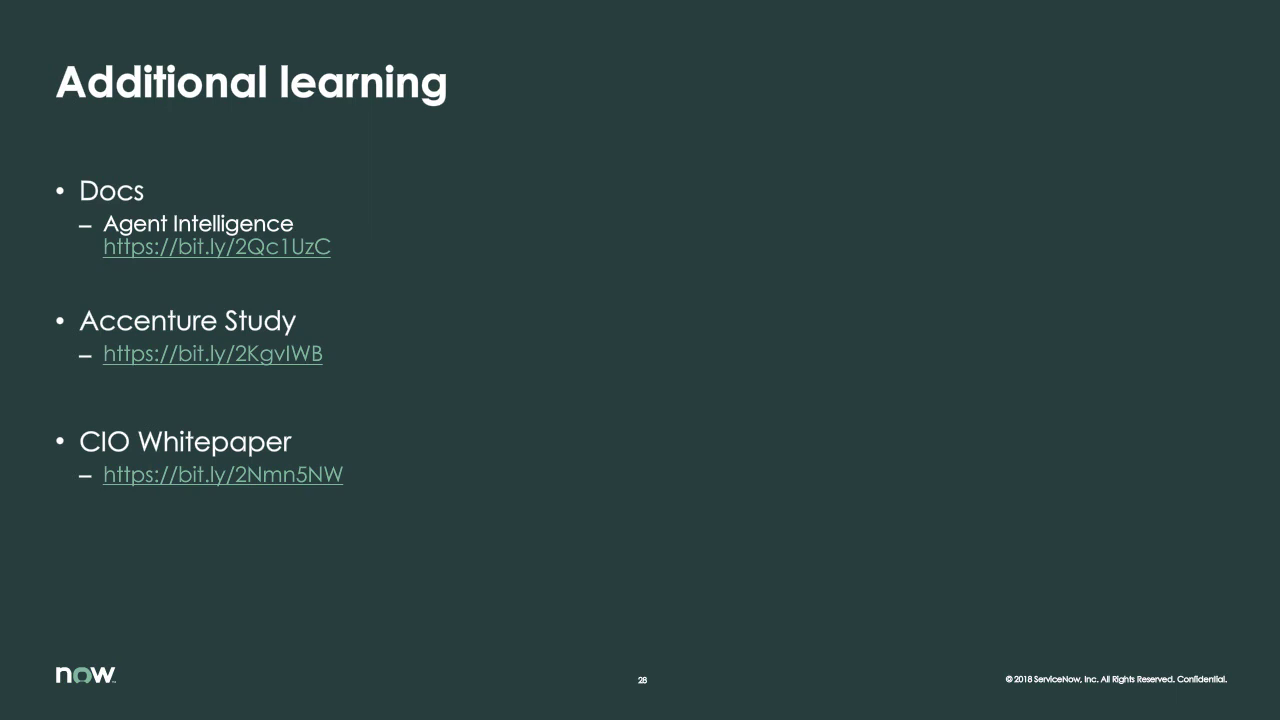
{"action": "key", "text": "Right"}
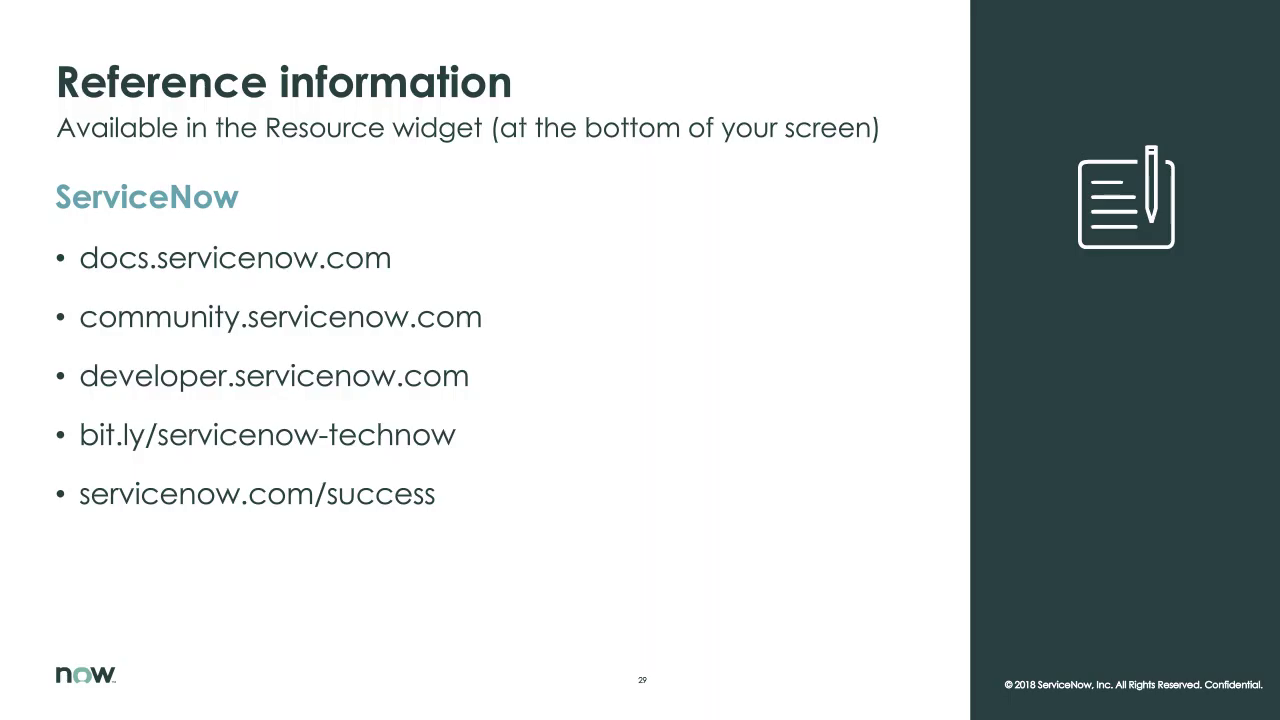